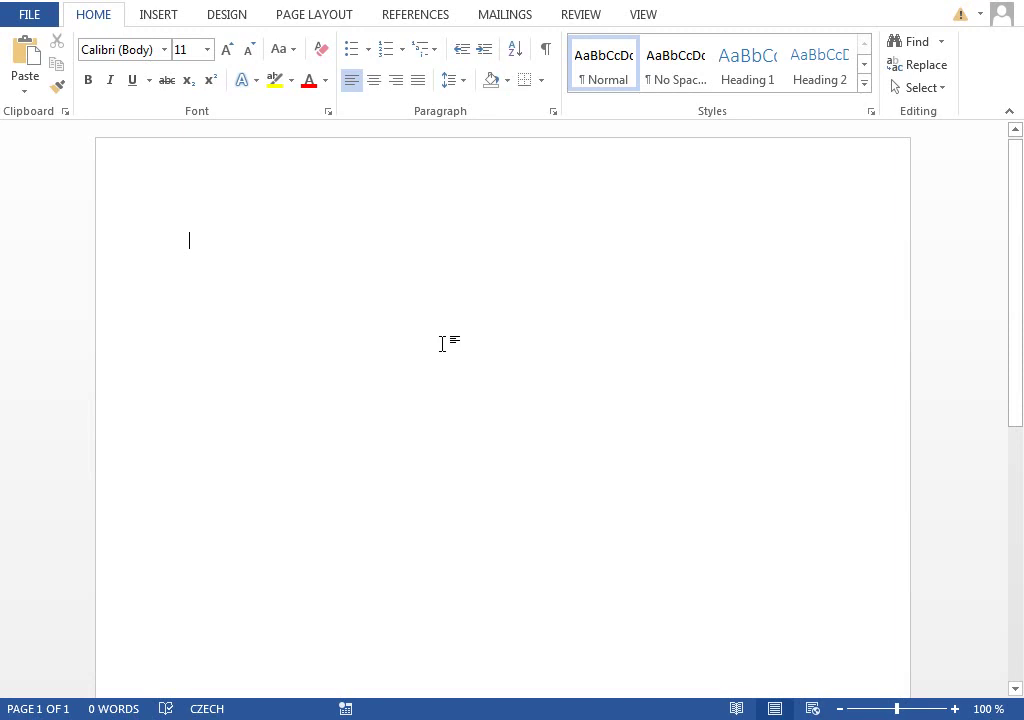
- Display the gridlines on the blank page
{"action": "left_click", "coordinate": [643, 14]}
{"action": "left_click", "coordinate": [250, 65]}
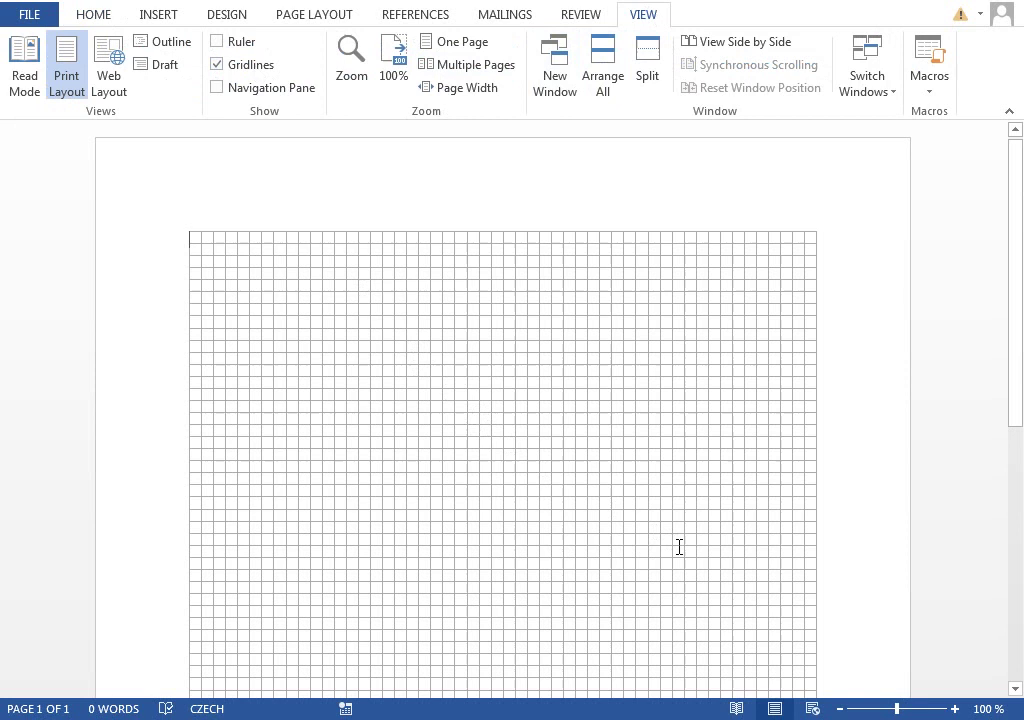
{"action": "left_click", "coordinate": [920, 709]}
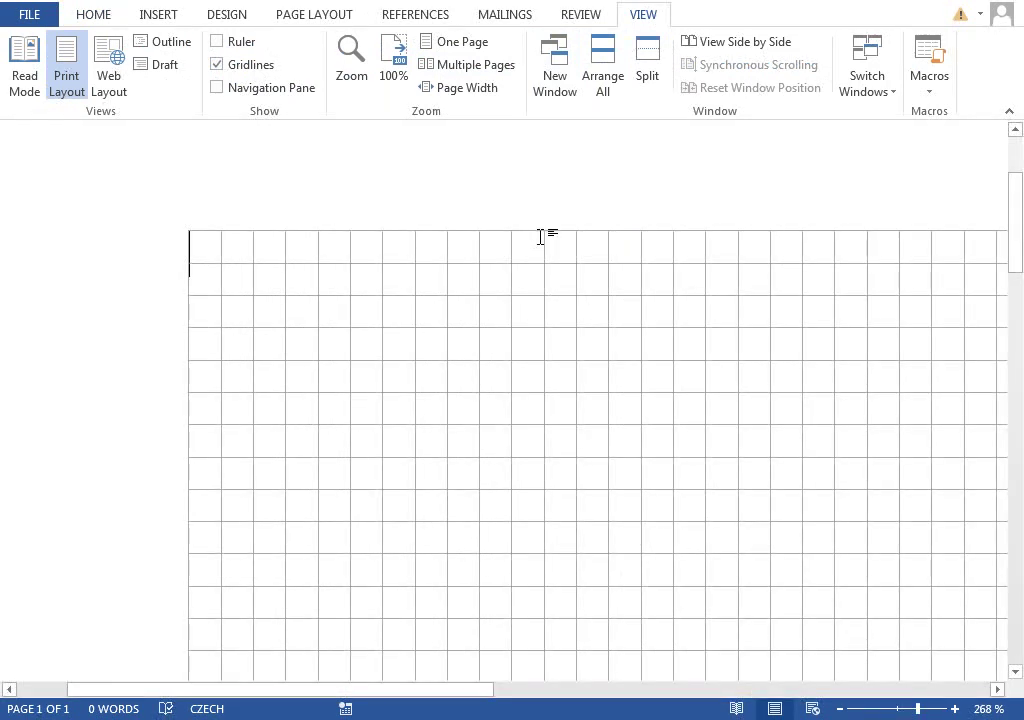
- Set the drawing grid's horizontal and vertical spacing to 0,3 cm
{"action": "left_click", "coordinate": [335, 15]}
{"action": "left_click", "coordinate": [897, 44]}
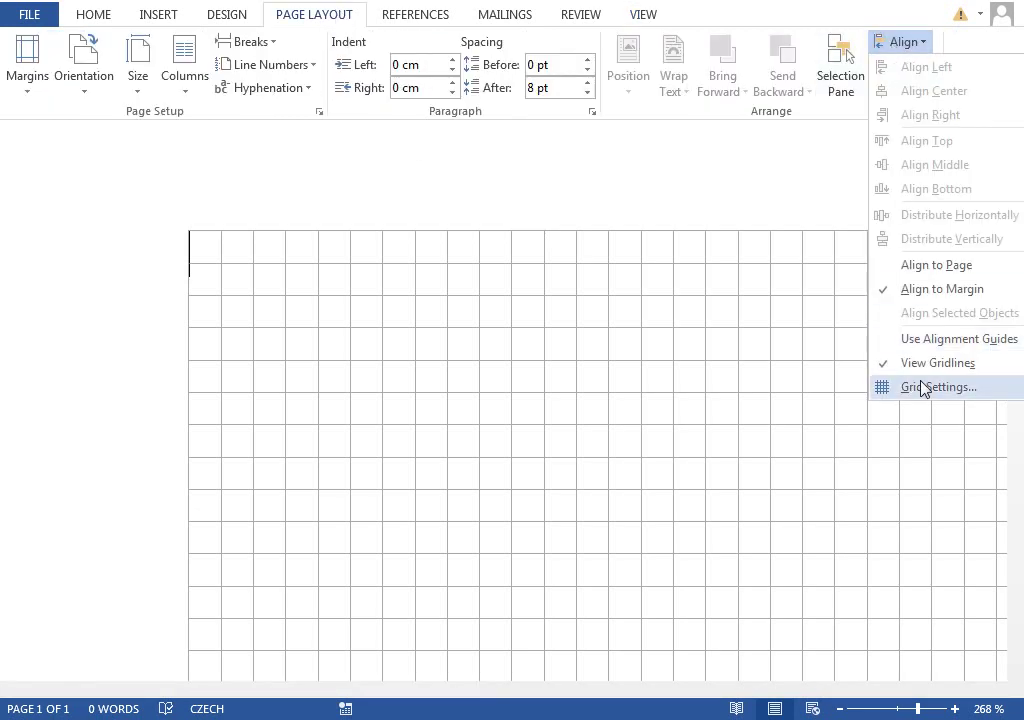
{"action": "left_click", "coordinate": [925, 388]}
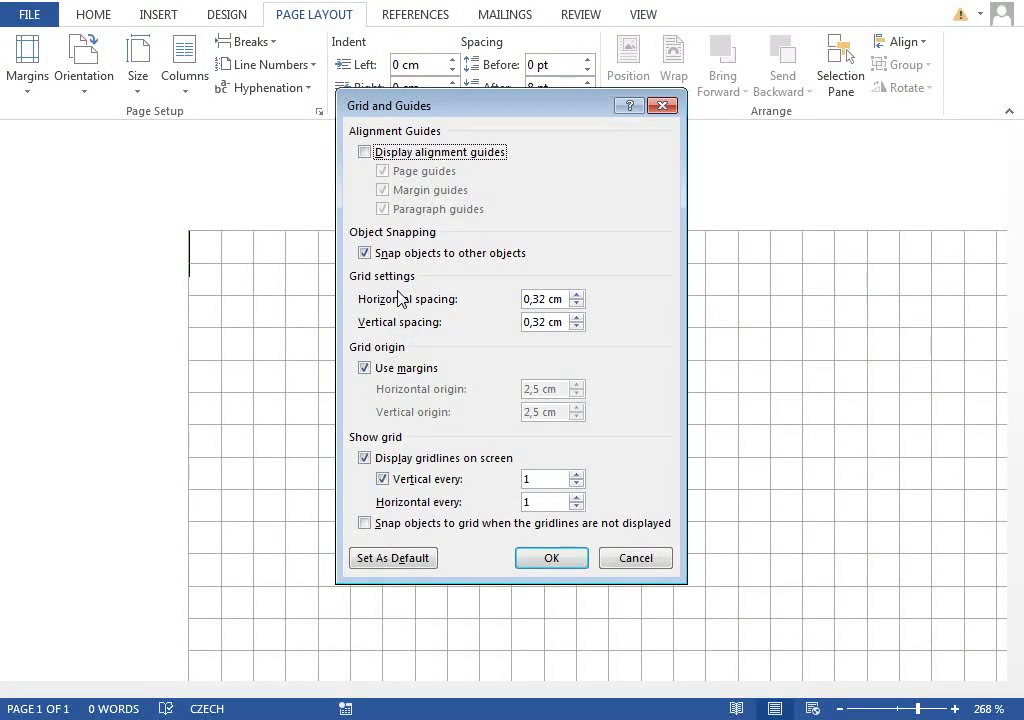
{"action": "left_click", "coordinate": [576, 304]}
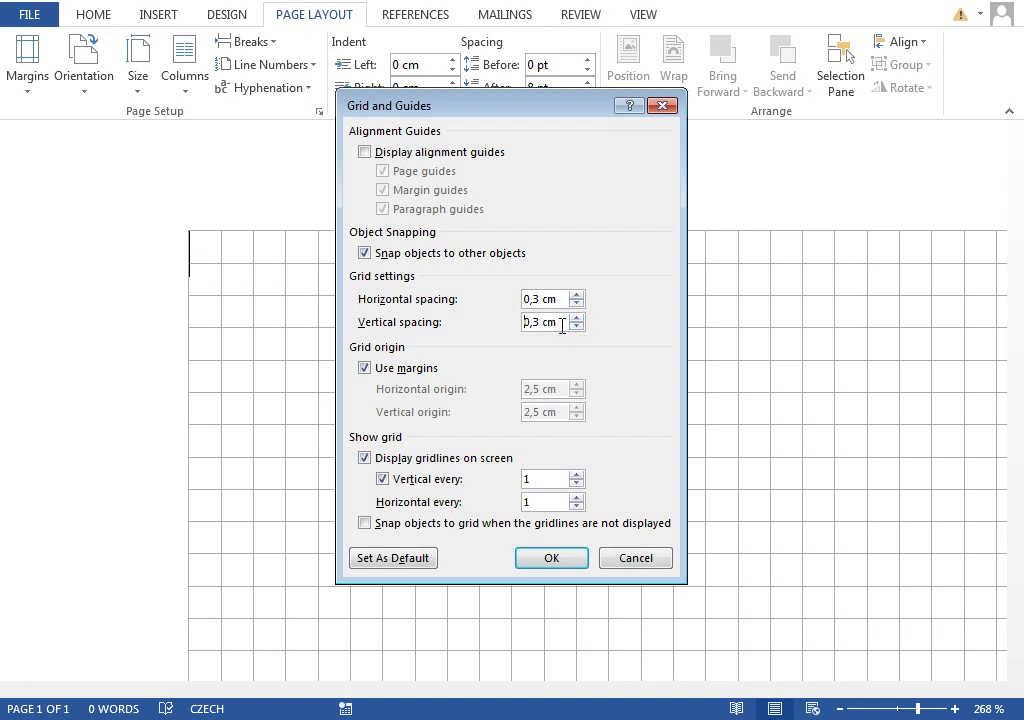
{"action": "left_click", "coordinate": [553, 559]}
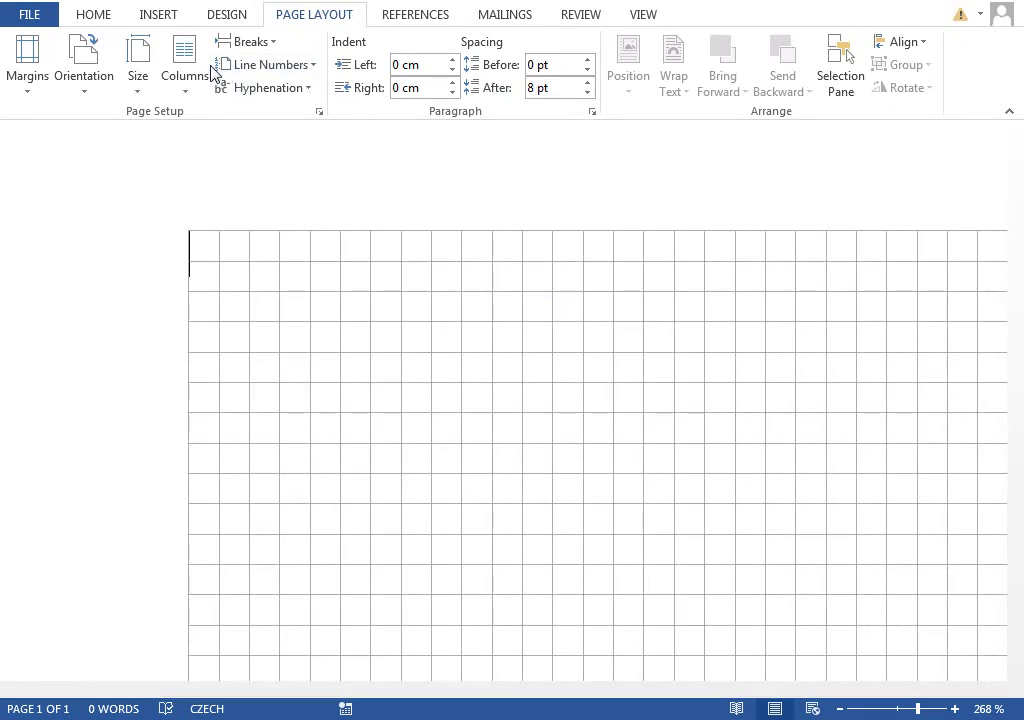
- Draw a circle of 0,6 cm diameter near the grid's upper-left corner, aligned to the gridlines
{"action": "left_click", "coordinate": [158, 14]}
{"action": "left_click", "coordinate": [275, 65]}
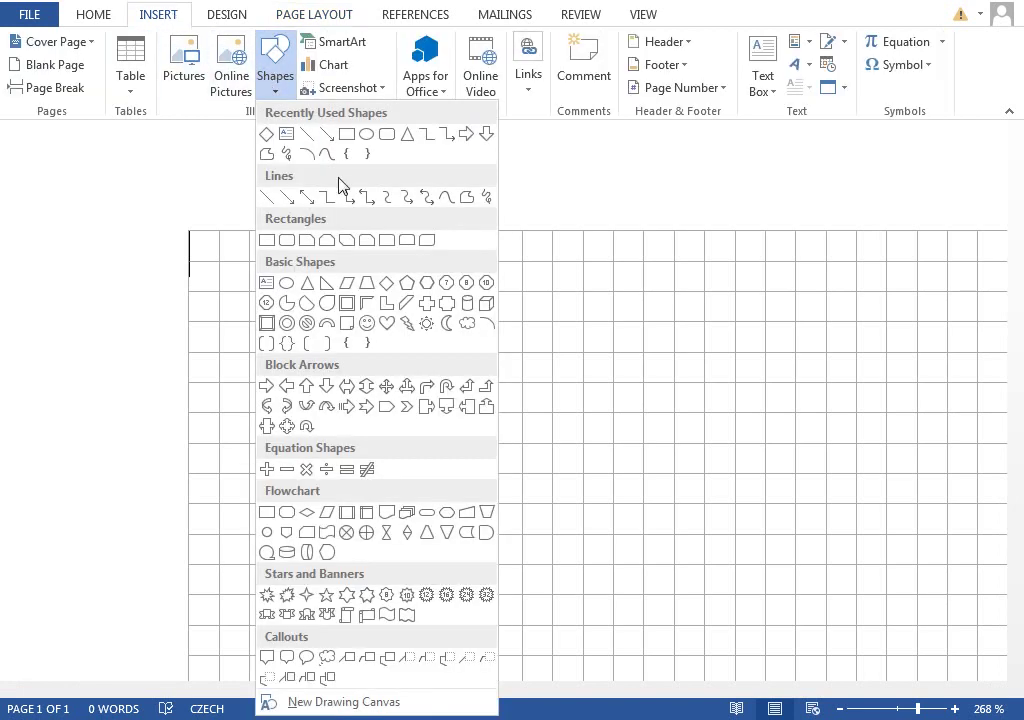
{"action": "left_click", "coordinate": [364, 136]}
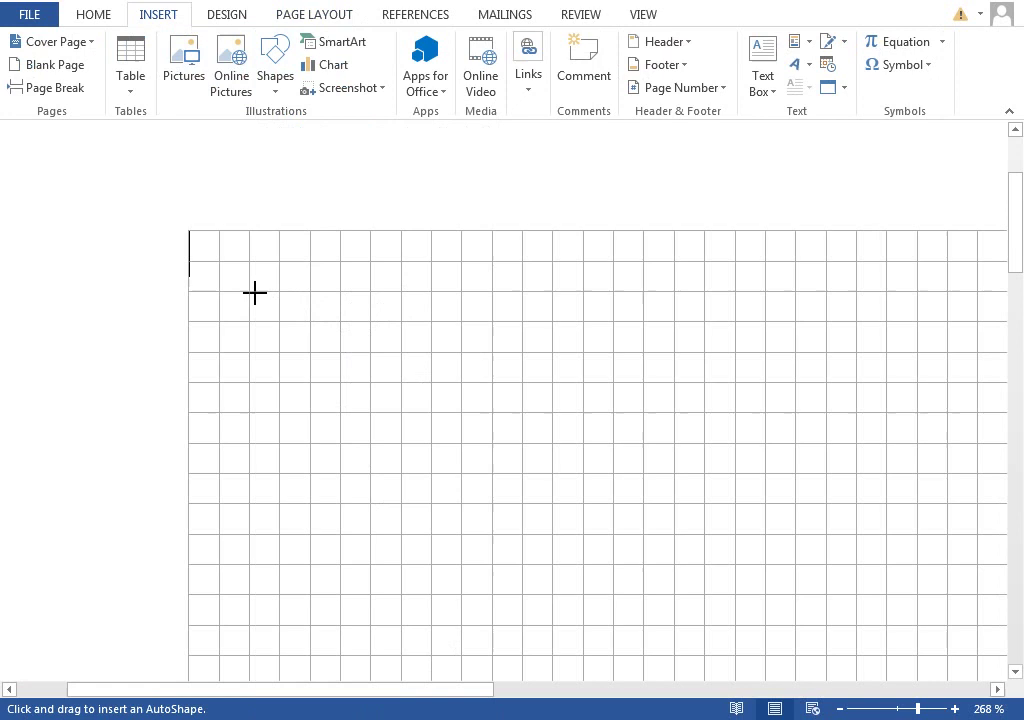
{"action": "left_click_drag", "start_coordinate": [252, 293], "coordinate": [307, 354]}
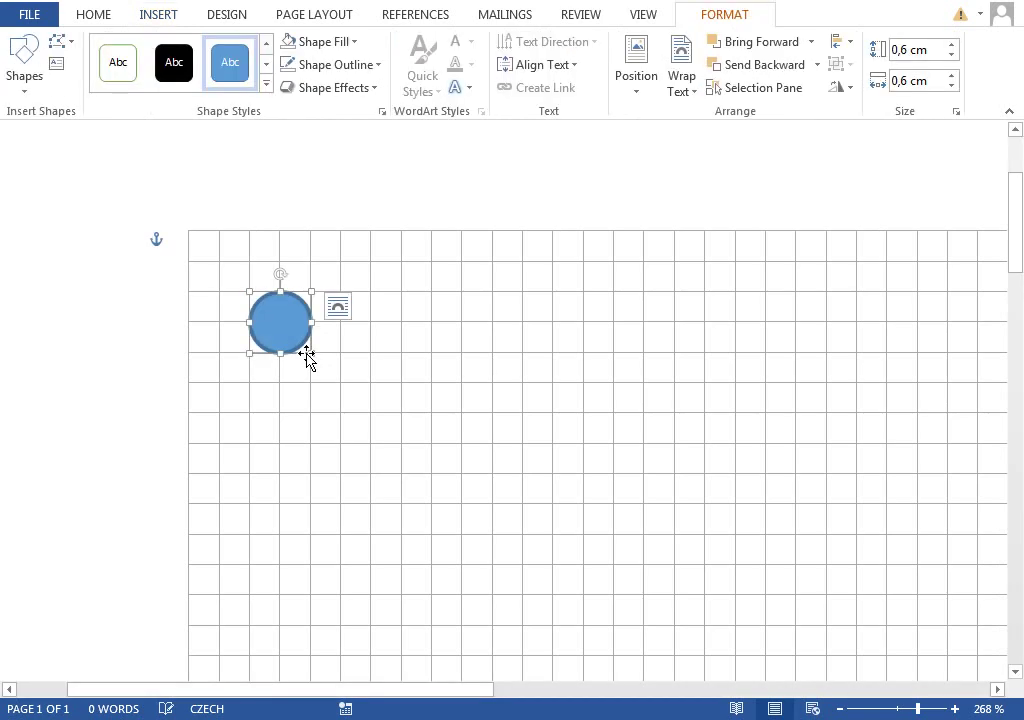
- Remove the circle's outline and fill it with the standard Light Green colour
{"action": "left_click", "coordinate": [335, 64]}
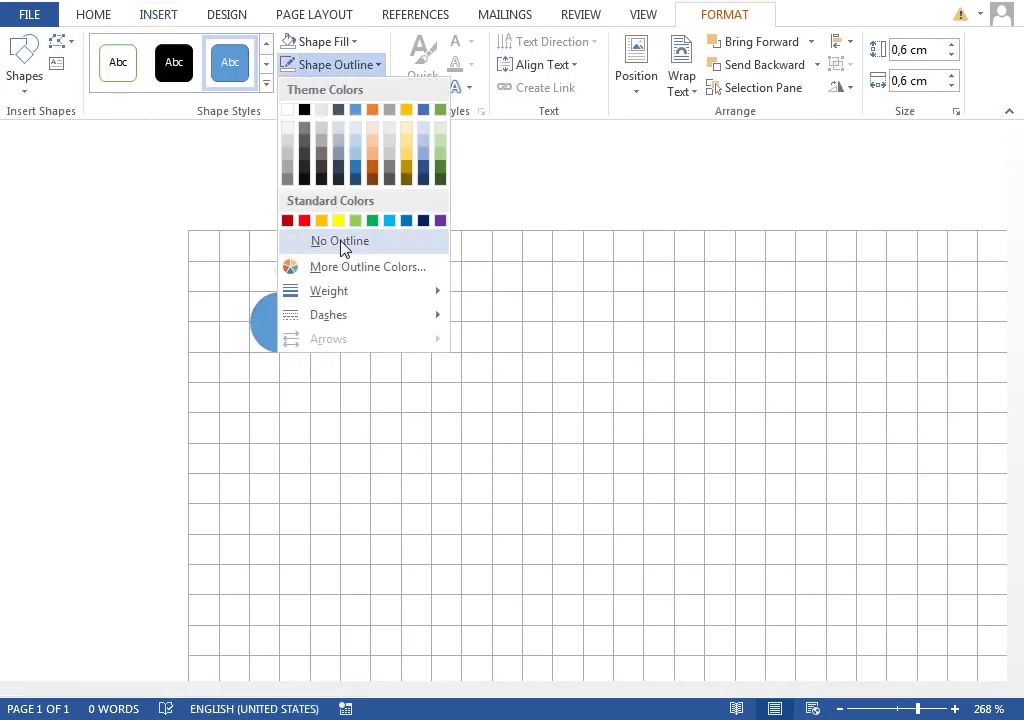
{"action": "left_click", "coordinate": [338, 241]}
{"action": "left_click", "coordinate": [322, 41]}
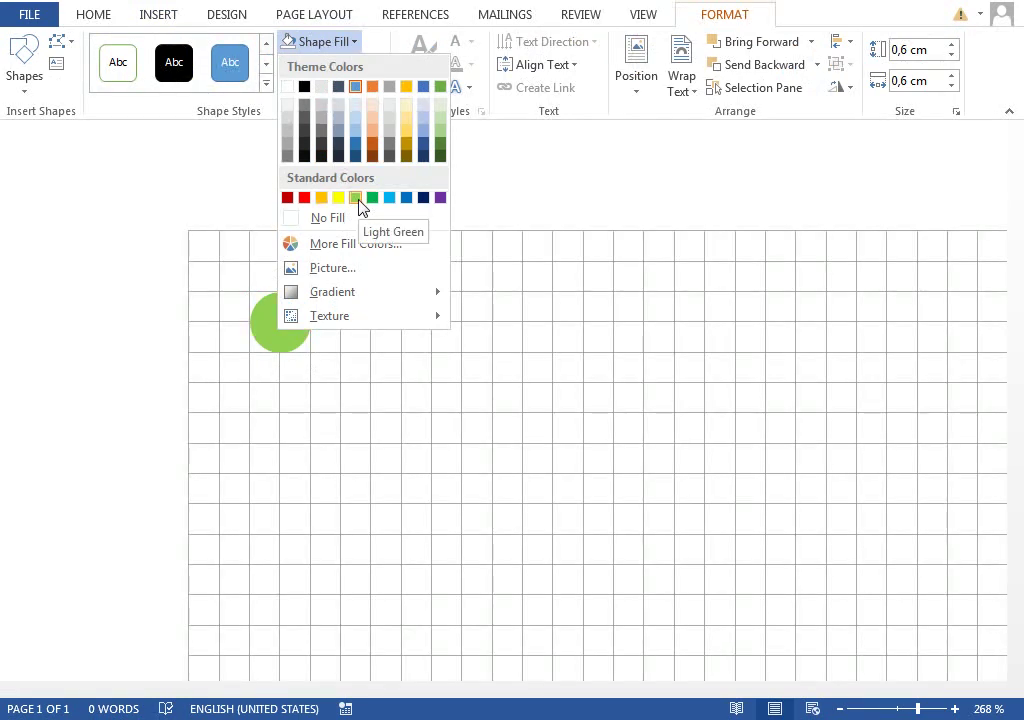
{"action": "left_click", "coordinate": [357, 199]}
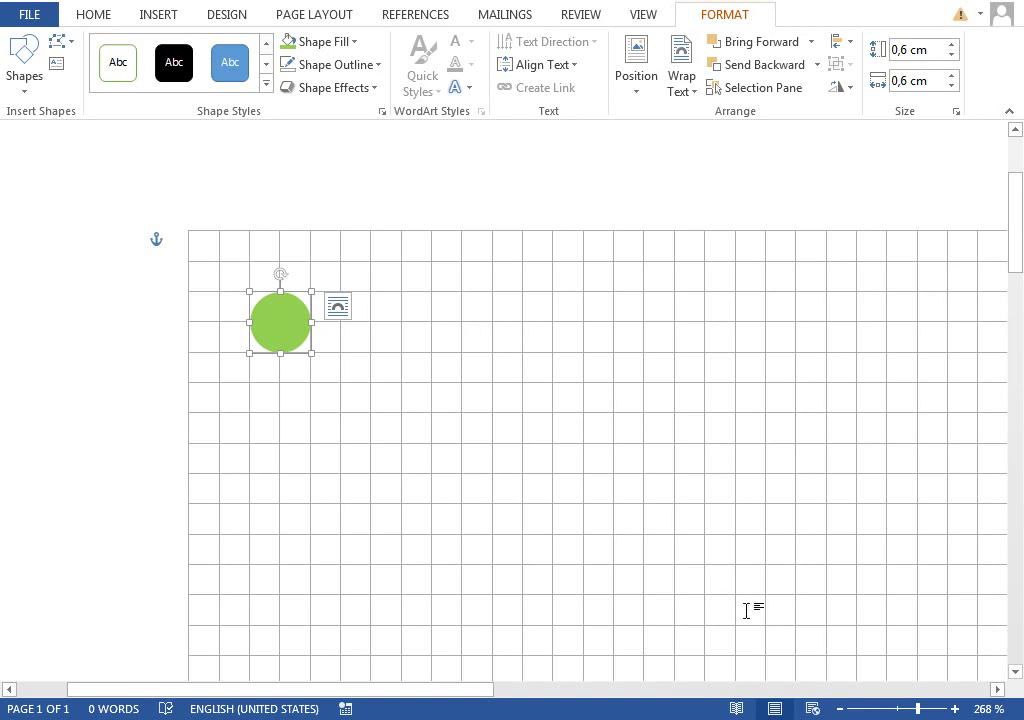
- Draw a rectangle 7,8 cm high and 9,6 cm wide beside the green circle
{"action": "scroll", "coordinate": [469, 192], "scroll_direction": "down", "scroll_amount": 16}
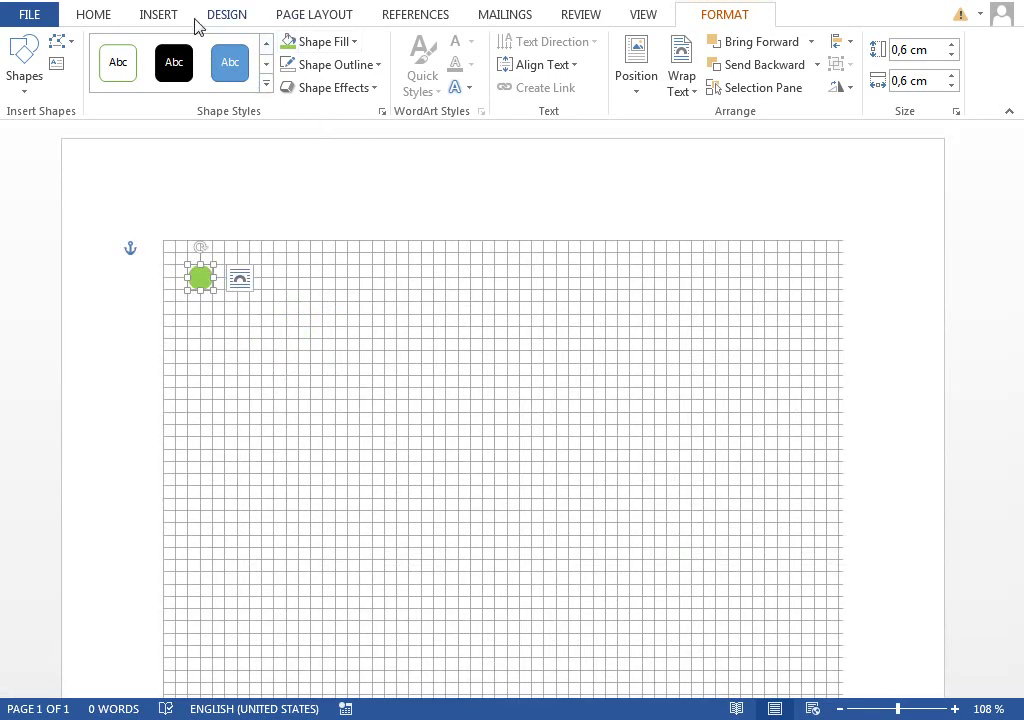
{"action": "left_click", "coordinate": [158, 14]}
{"action": "left_click", "coordinate": [274, 66]}
{"action": "left_click", "coordinate": [358, 150]}
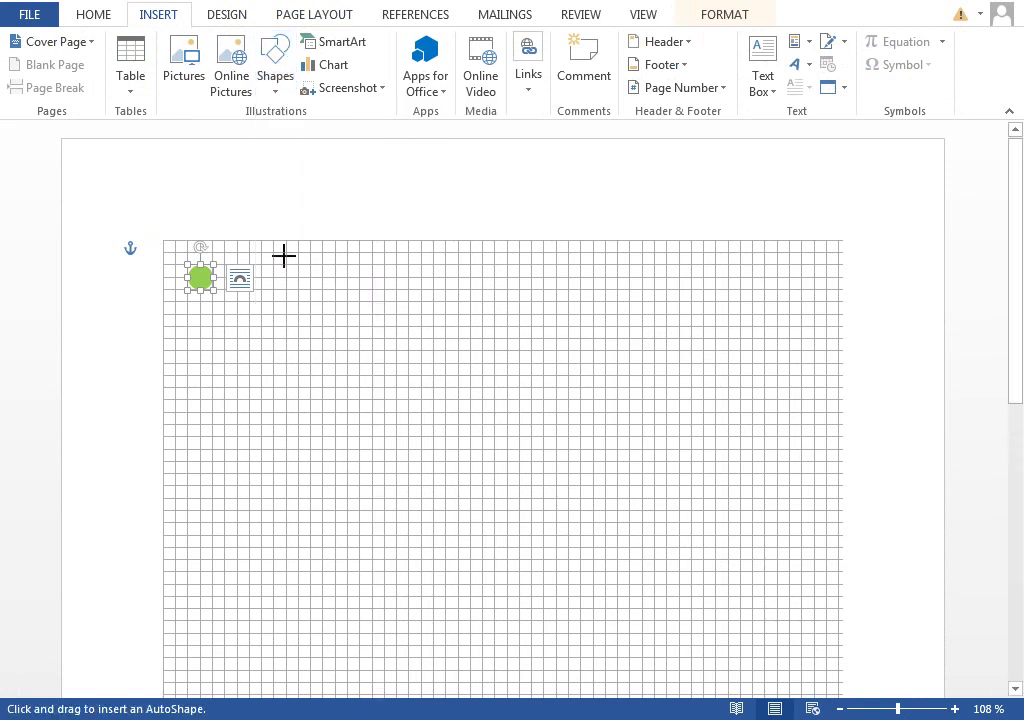
{"action": "left_click_drag", "start_coordinate": [284, 256], "coordinate": [677, 572]}
- Fill the rectangle with the clipboard picture of the circle, tiled as texture with 0 % transparency
{"action": "right_click", "coordinate": [409, 377]}
{"action": "left_click", "coordinate": [470, 717]}
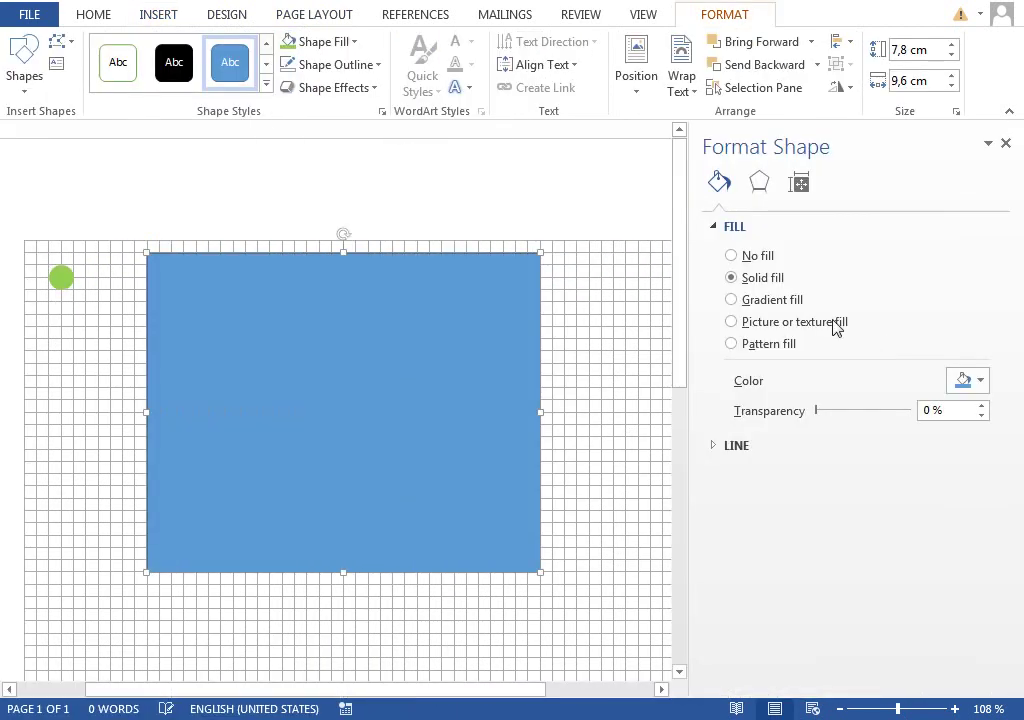
{"action": "left_click", "coordinate": [836, 323]}
{"action": "left_click", "coordinate": [840, 402]}
{"action": "left_click", "coordinate": [800, 489]}
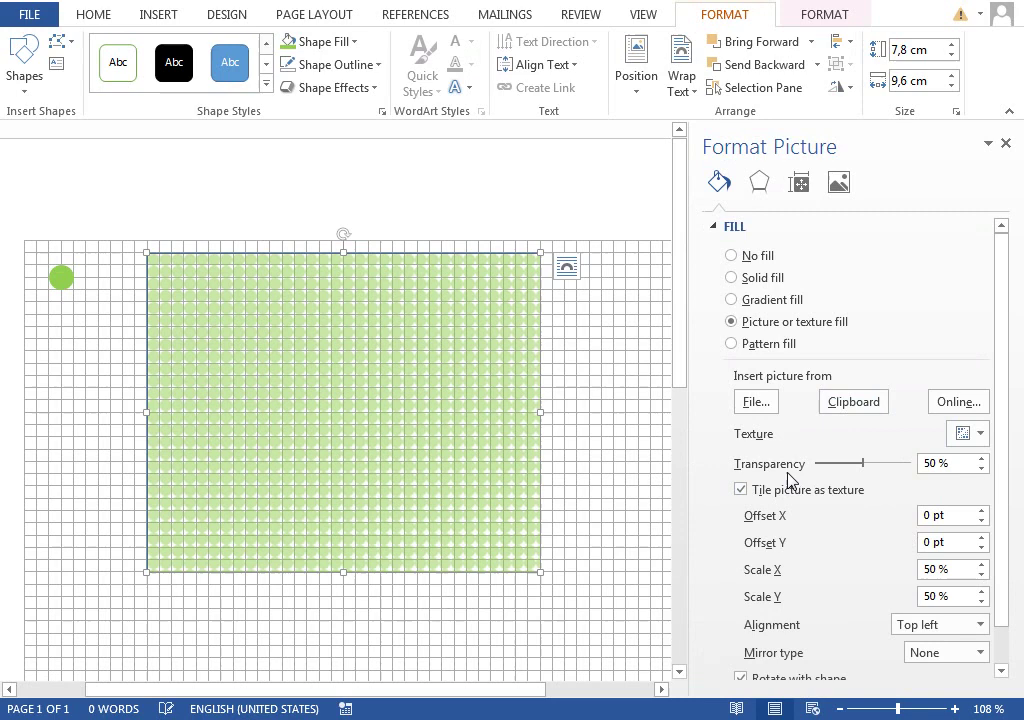
{"action": "left_click_drag", "start_coordinate": [866, 464], "coordinate": [816, 464]}
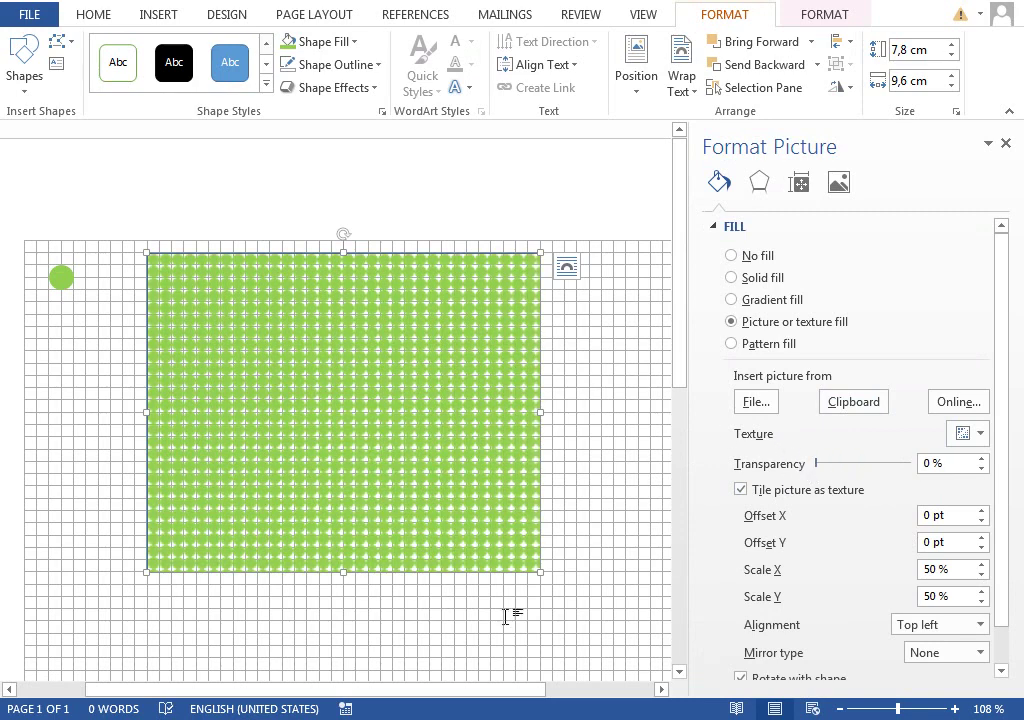
- Inspect the circle pattern closely and delete the patterned rectangle
{"action": "left_click_drag", "start_coordinate": [898, 708], "coordinate": [921, 712]}
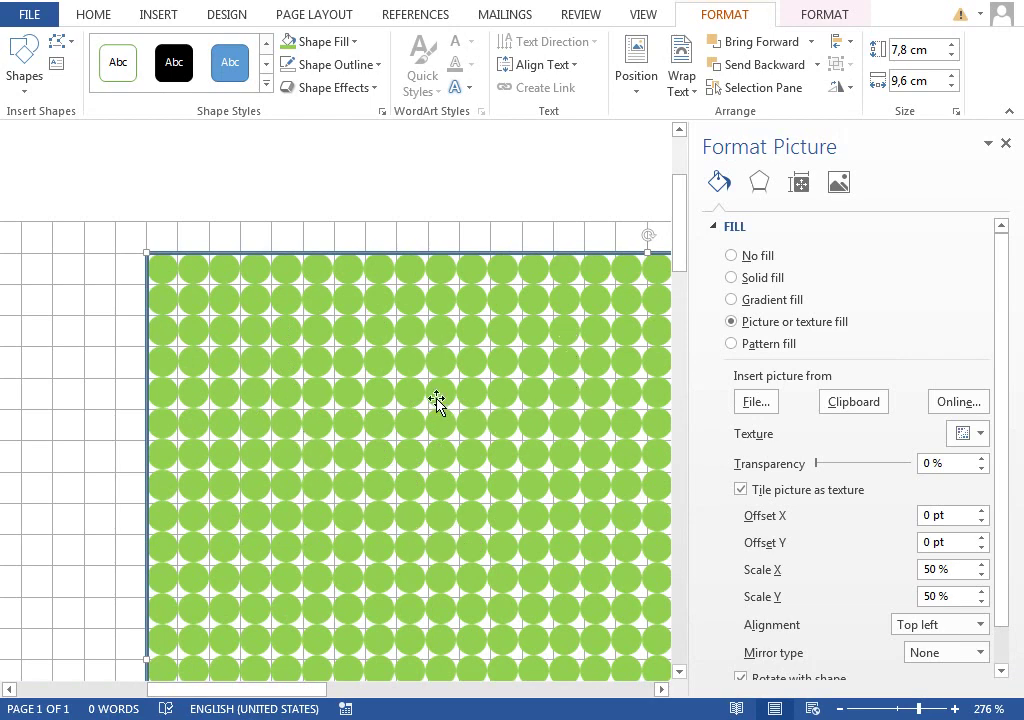
{"action": "key", "text": "Delete"}
- Draw a 0,9 cm square over the green circle, starting at the circle's upper-left grid point
{"action": "left_click_drag", "start_coordinate": [898, 712], "coordinate": [922, 712]}
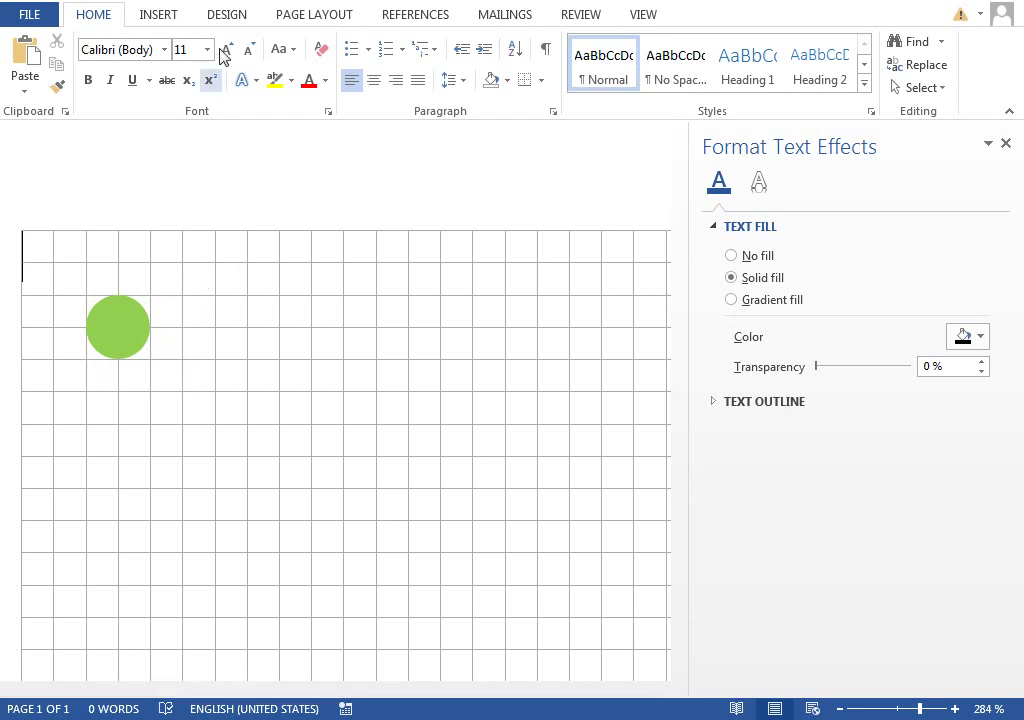
{"action": "left_click", "coordinate": [160, 22]}
{"action": "left_click", "coordinate": [275, 62]}
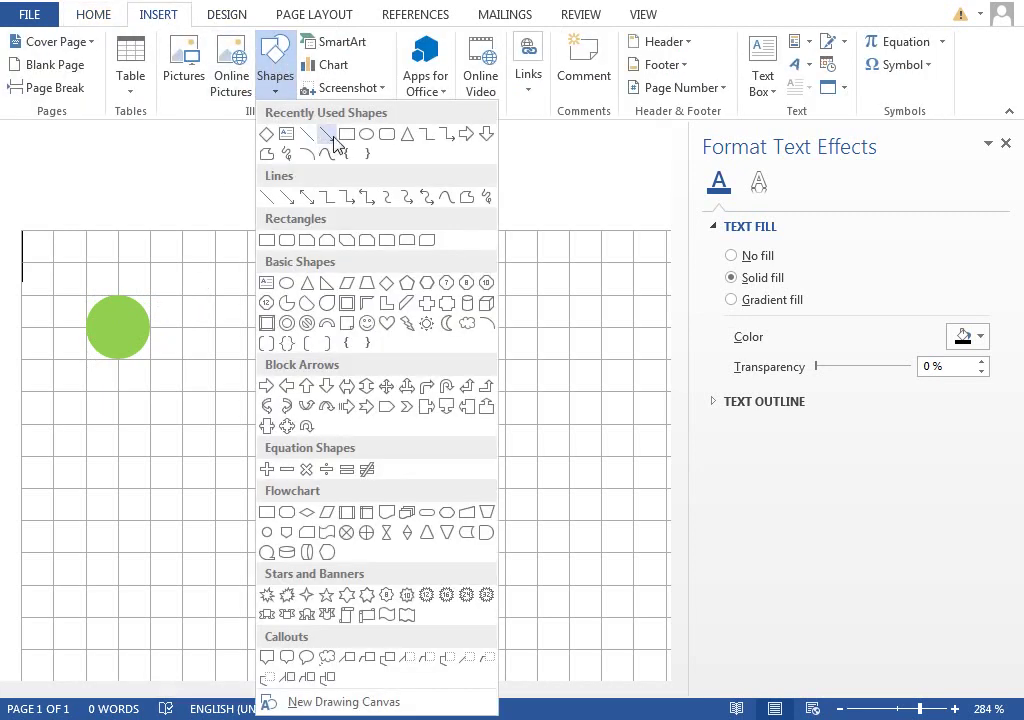
{"action": "left_click", "coordinate": [347, 135]}
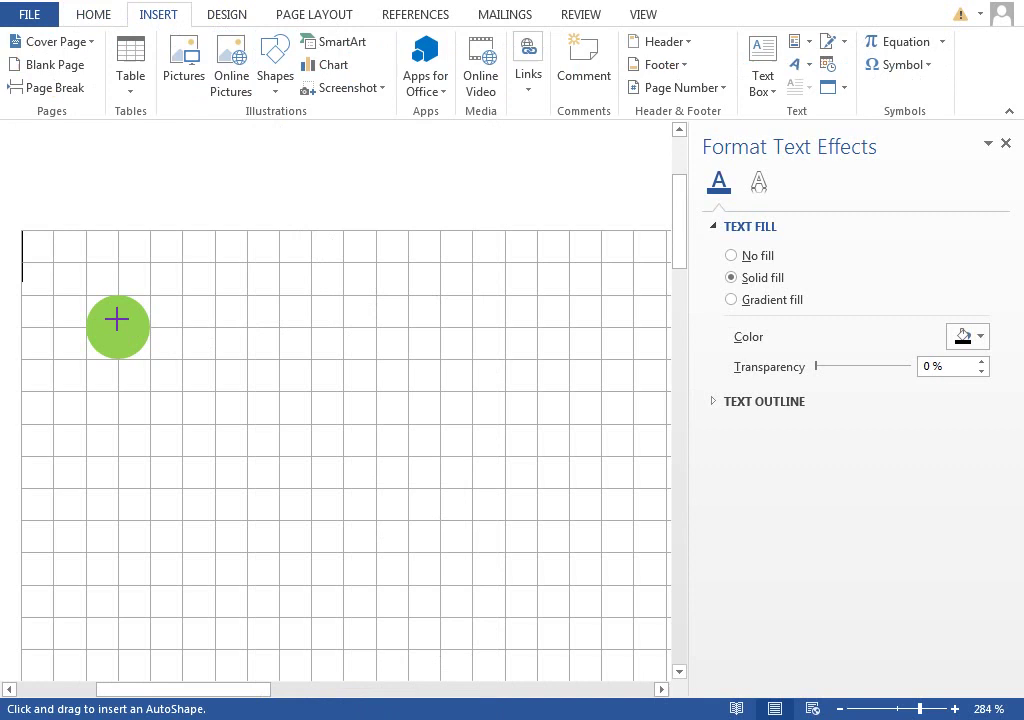
{"action": "left_click_drag", "start_coordinate": [90, 297], "coordinate": [182, 391]}
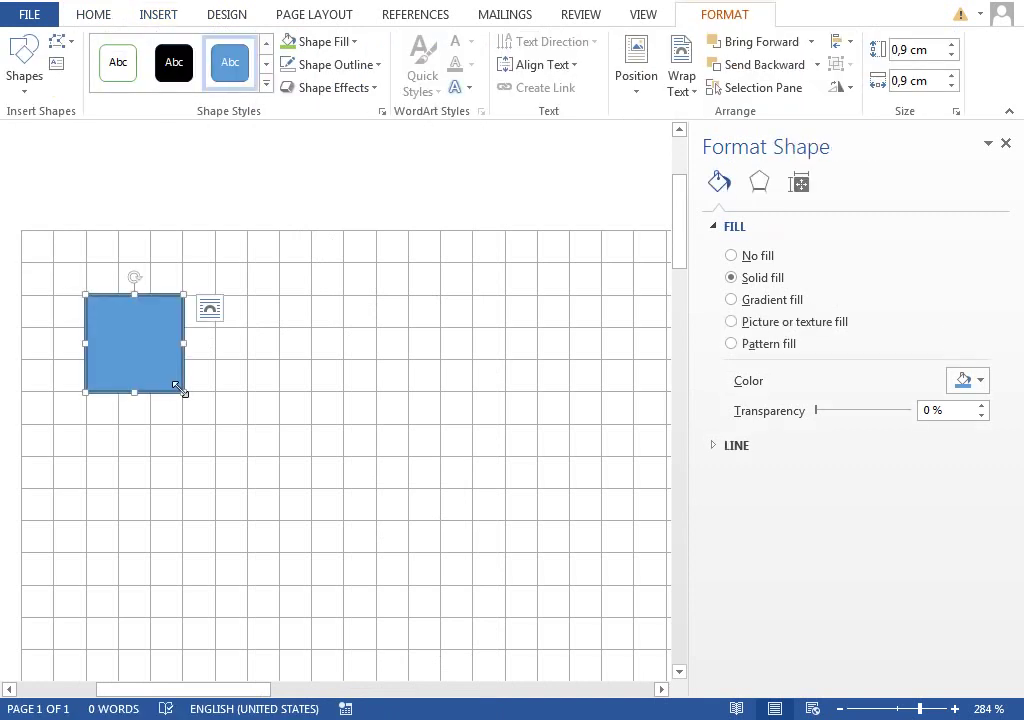
- Remove the square's outline and fill, and select it together with the green circle
{"action": "left_click", "coordinate": [318, 66]}
{"action": "left_click", "coordinate": [355, 240]}
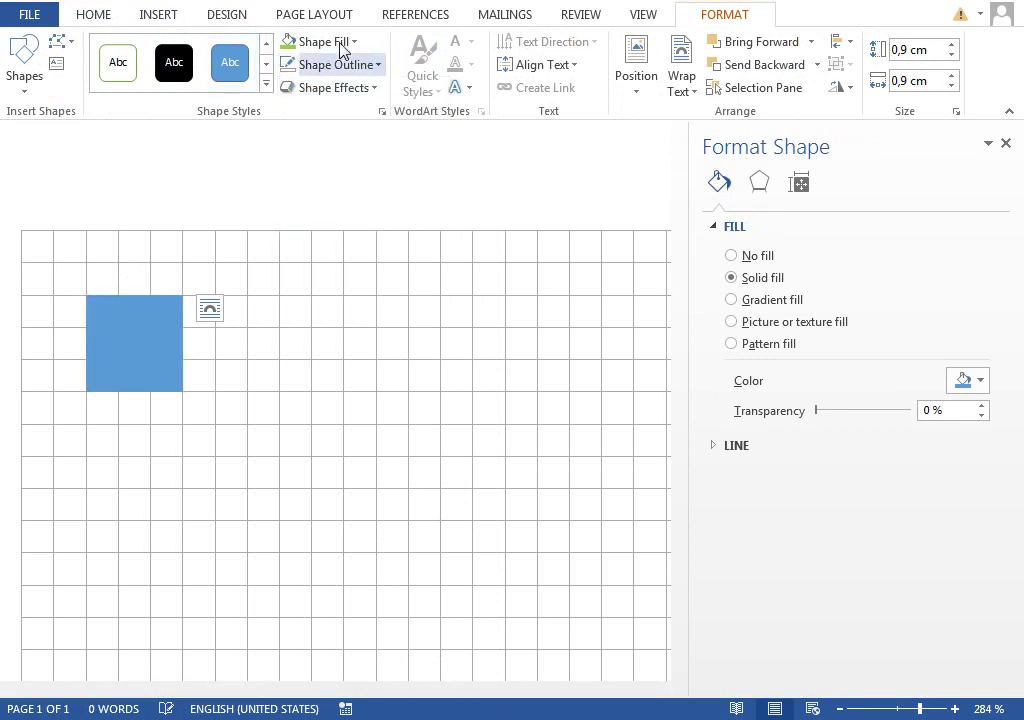
{"action": "left_click", "coordinate": [343, 50]}
{"action": "left_click", "coordinate": [343, 220]}
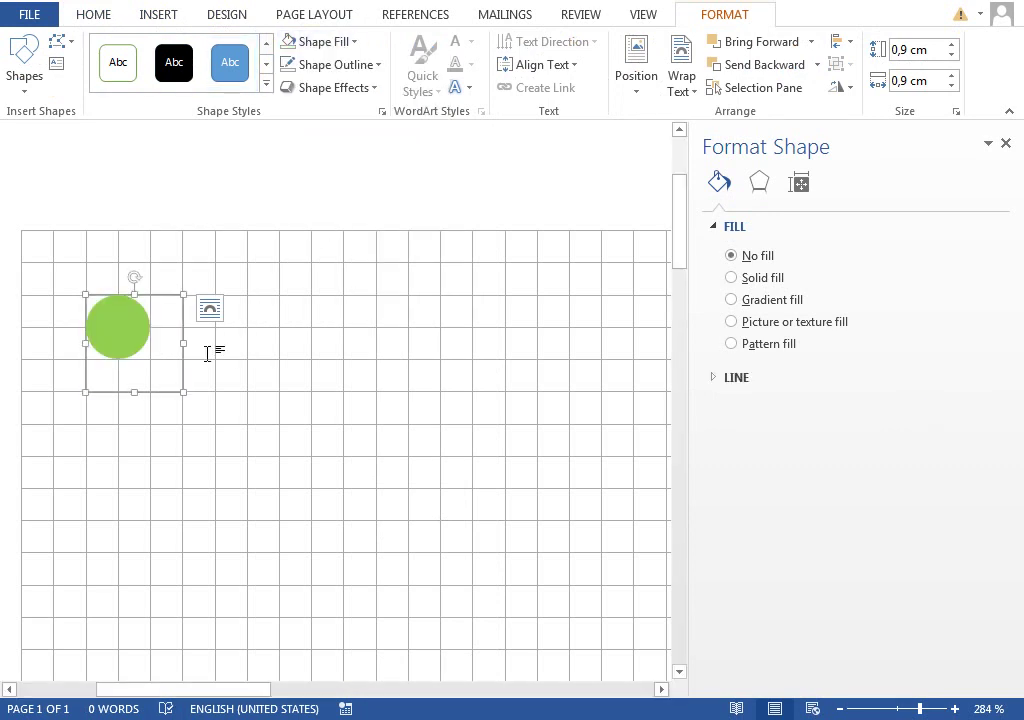
{"action": "left_click", "coordinate": [123, 326], "text": "shift"}
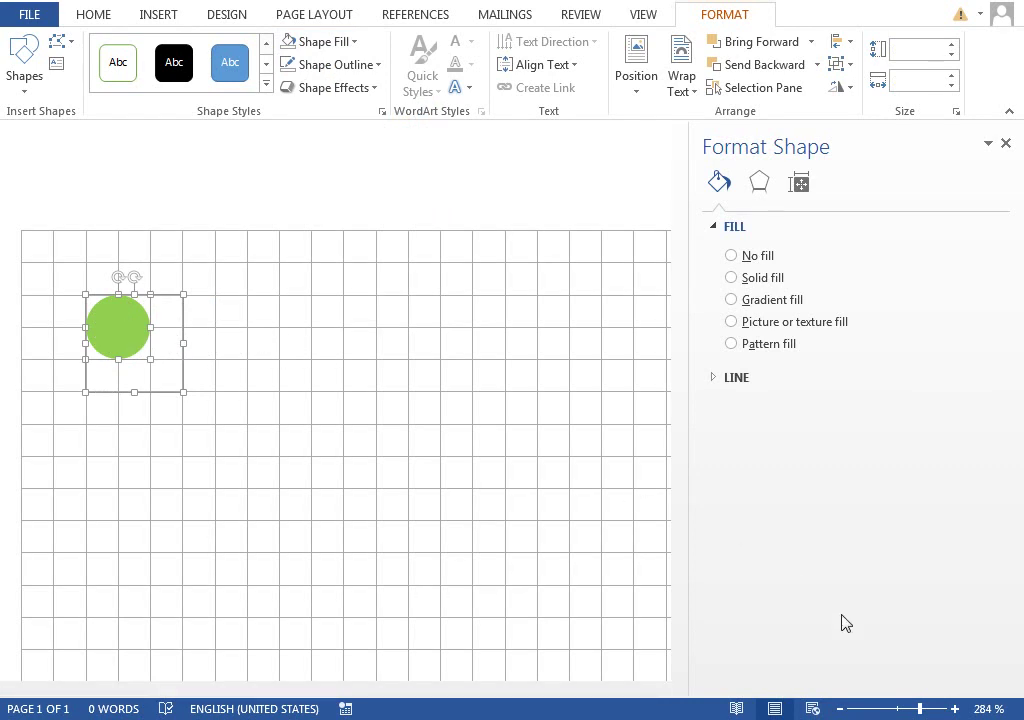
- Draw a rectangle 7,8 cm high and 10,8 cm wide beside the green circle
{"action": "left_click", "coordinate": [900, 712]}
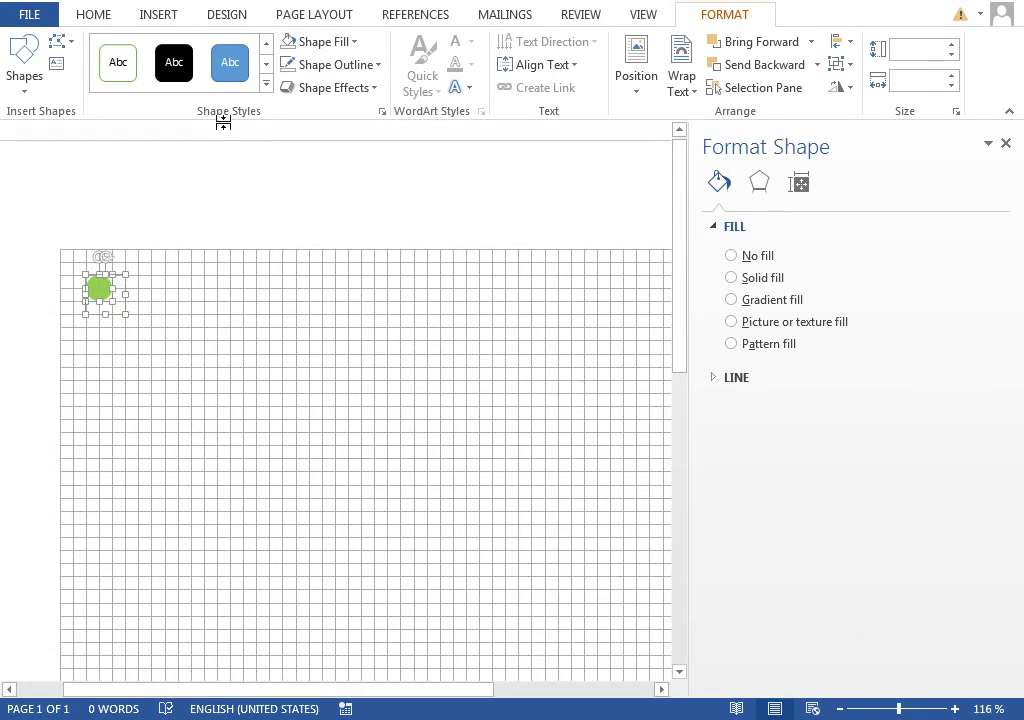
{"action": "left_click", "coordinate": [159, 16]}
{"action": "left_click", "coordinate": [276, 84]}
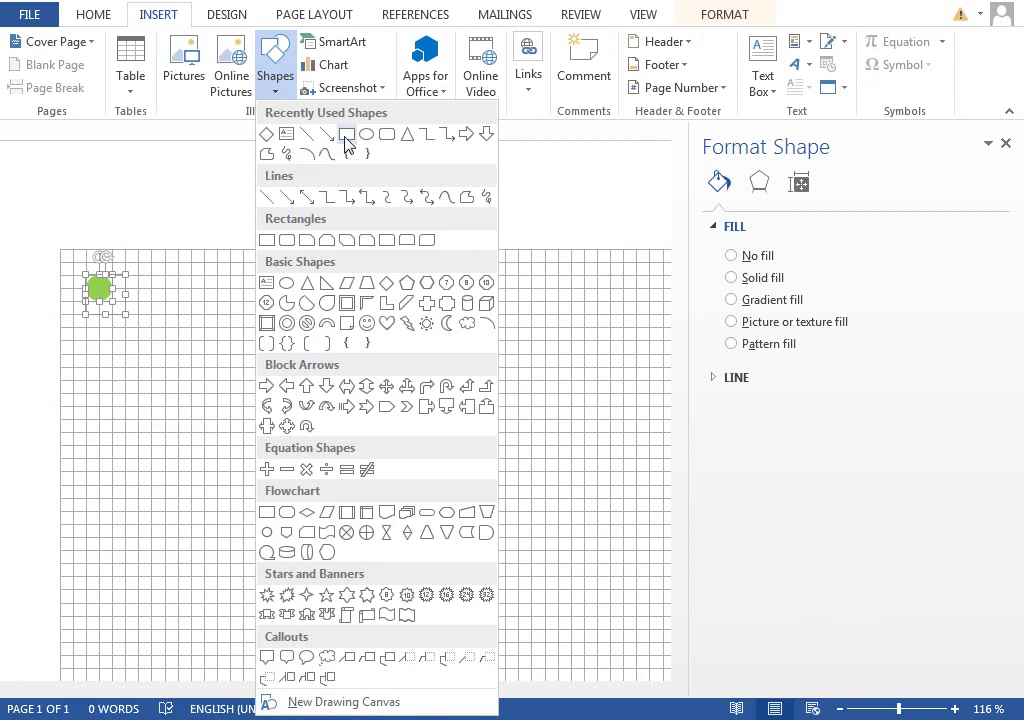
{"action": "left_click", "coordinate": [338, 134]}
{"action": "left_click_drag", "start_coordinate": [139, 262], "coordinate": [611, 603]}
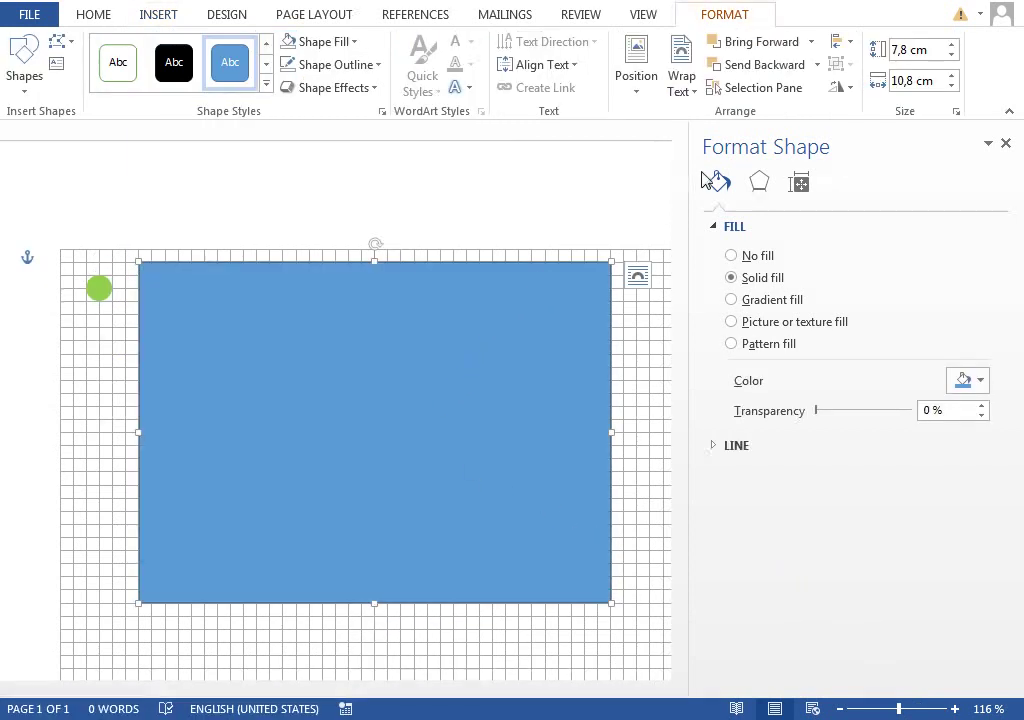
- Give the new rectangle a picture fill taken from the clipboard
{"action": "left_click", "coordinate": [1006, 144]}
{"action": "right_click", "coordinate": [400, 316]}
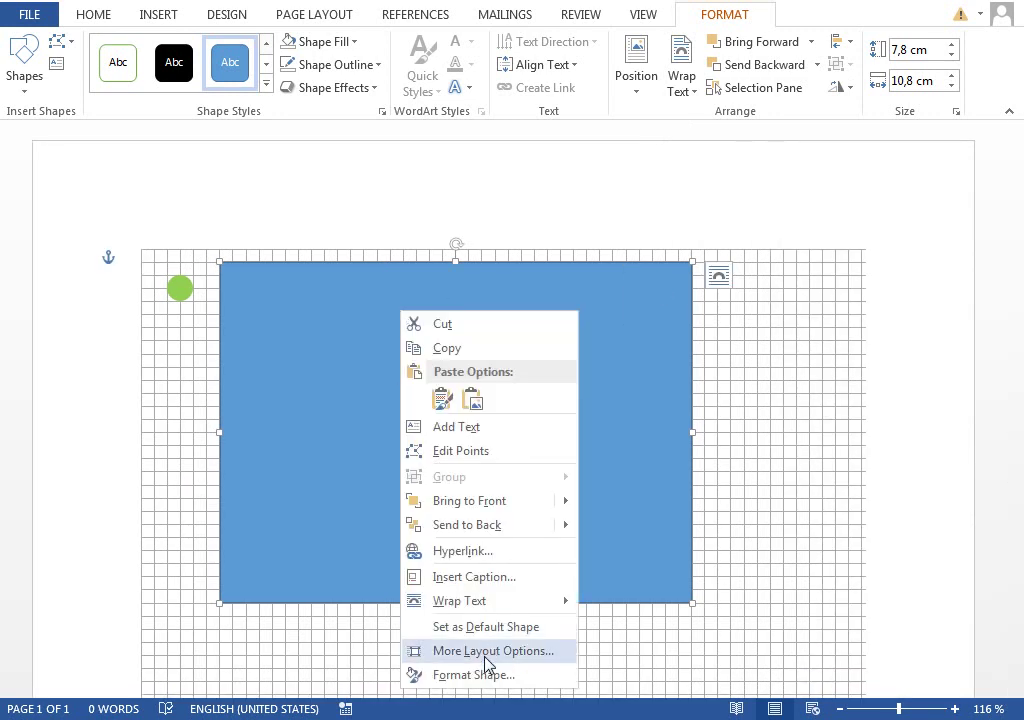
{"action": "left_click", "coordinate": [411, 674]}
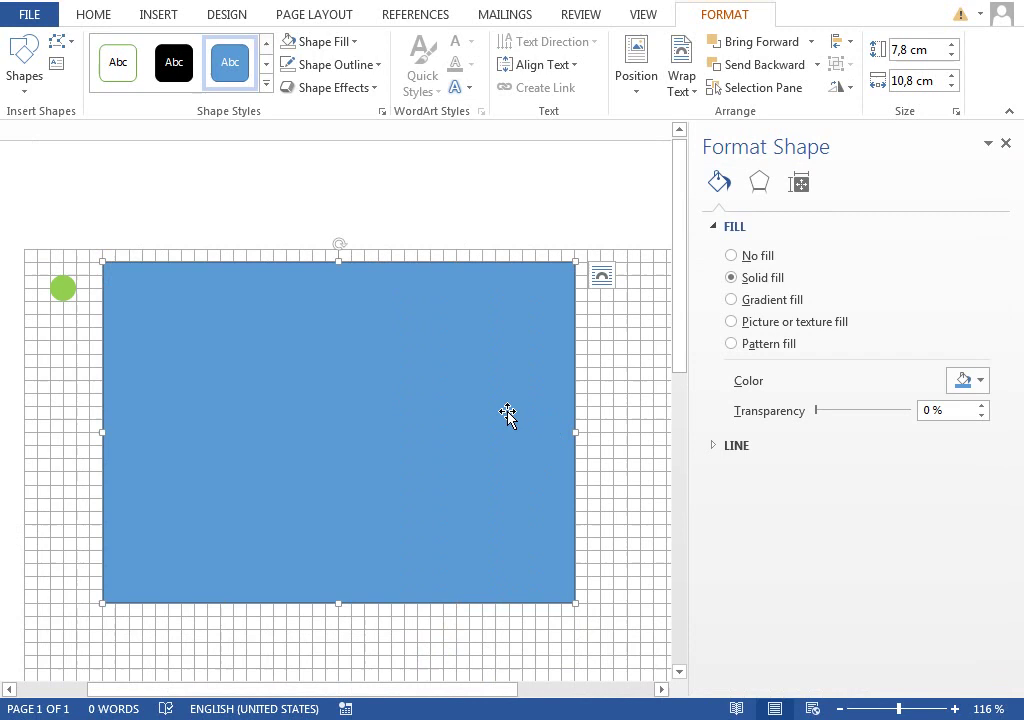
{"action": "left_click", "coordinate": [771, 325]}
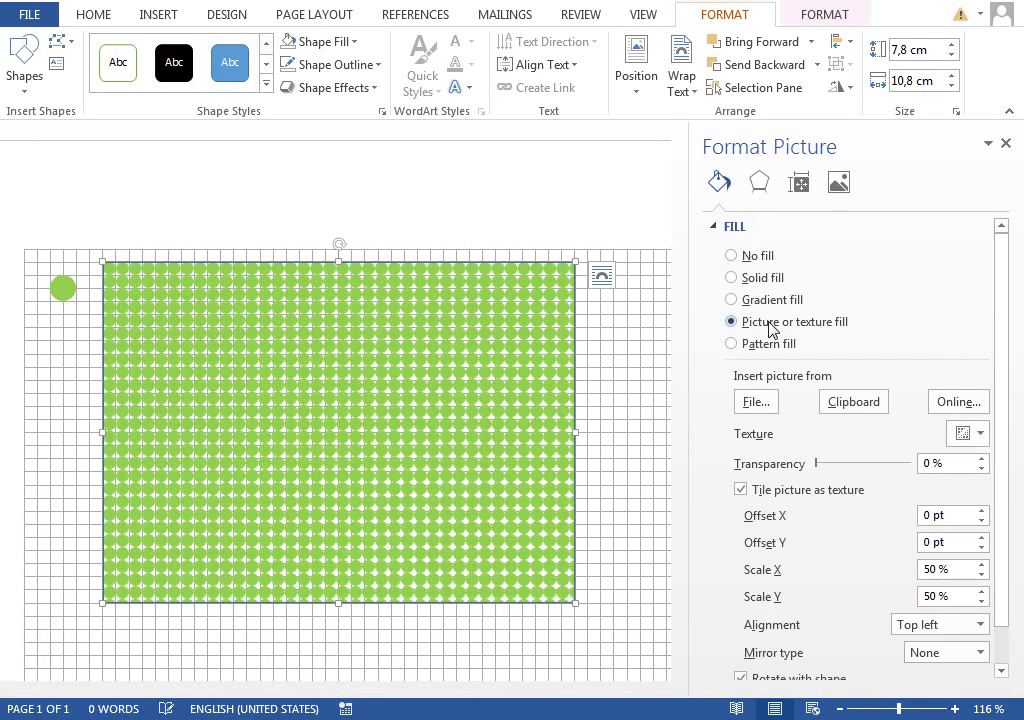
{"action": "left_click", "coordinate": [833, 404]}
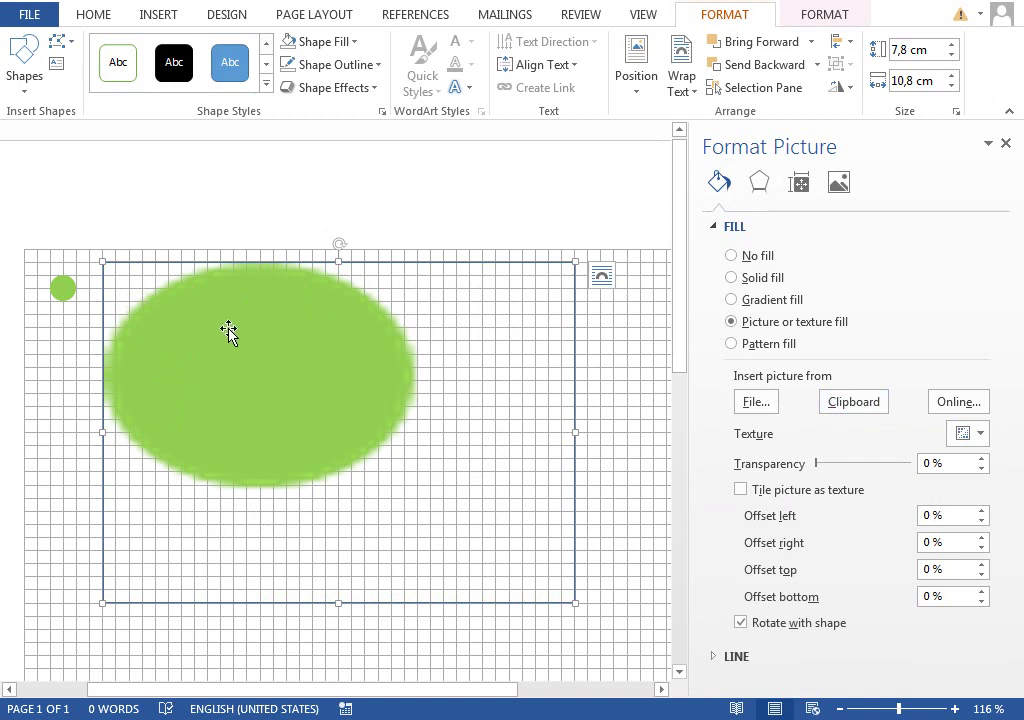
- Tile the rectangle's picture fill as texture and set its X and Y scale to 100 %
{"action": "left_click", "coordinate": [768, 500]}
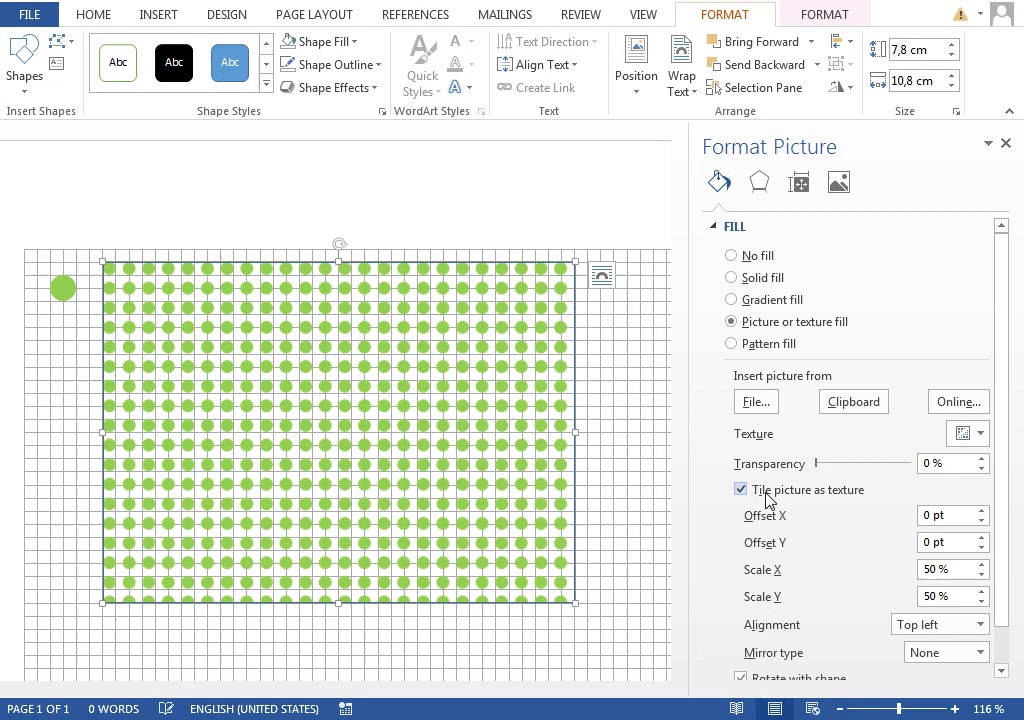
{"action": "left_click_drag", "start_coordinate": [948, 569], "coordinate": [907, 569]}
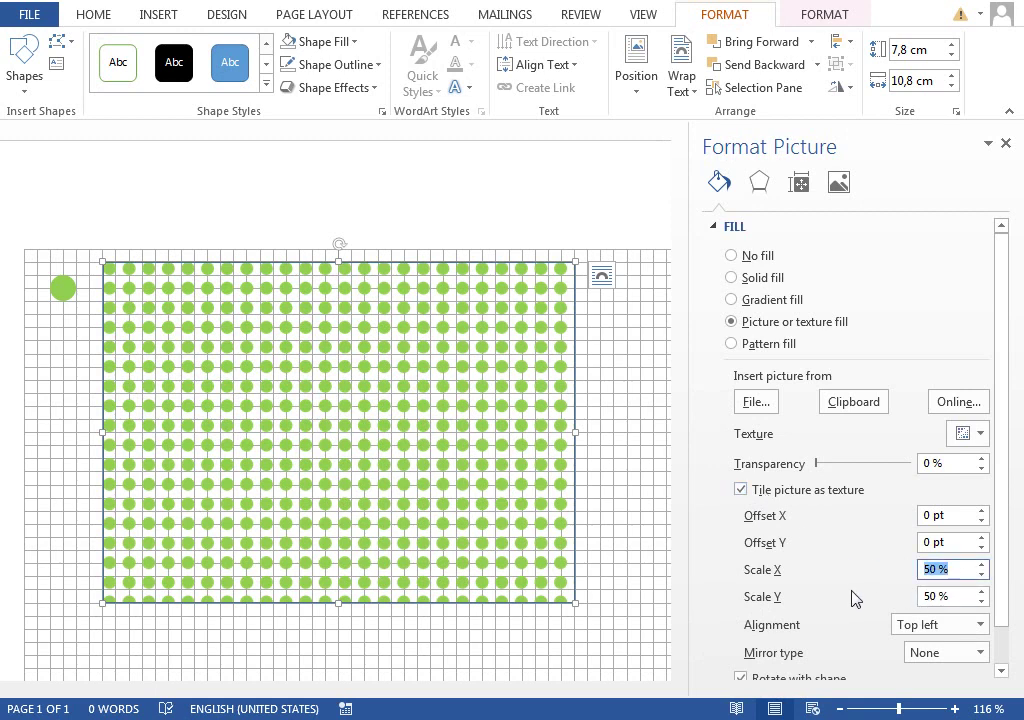
{"action": "type", "text": "100"}
{"action": "key", "text": "Tab"}
{"action": "type", "text": "100"}
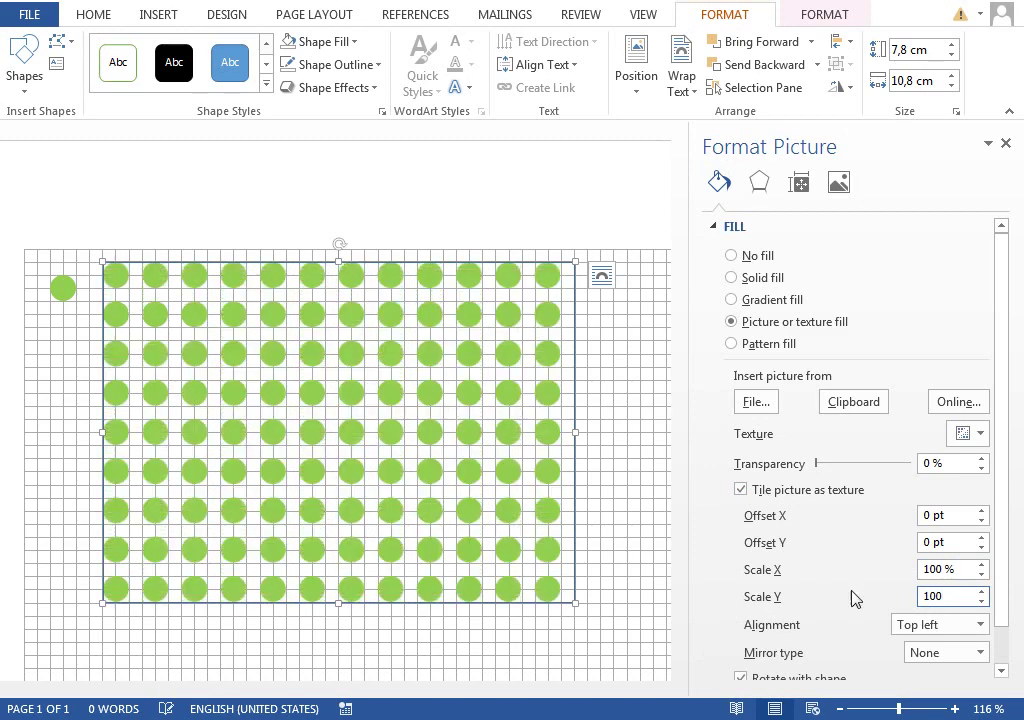
- Set the X and Y scale of the rectangle's tiled picture fill to 50 %
{"action": "key", "text": "Tab"}
{"action": "left_click_drag", "start_coordinate": [950, 570], "coordinate": [890, 568]}
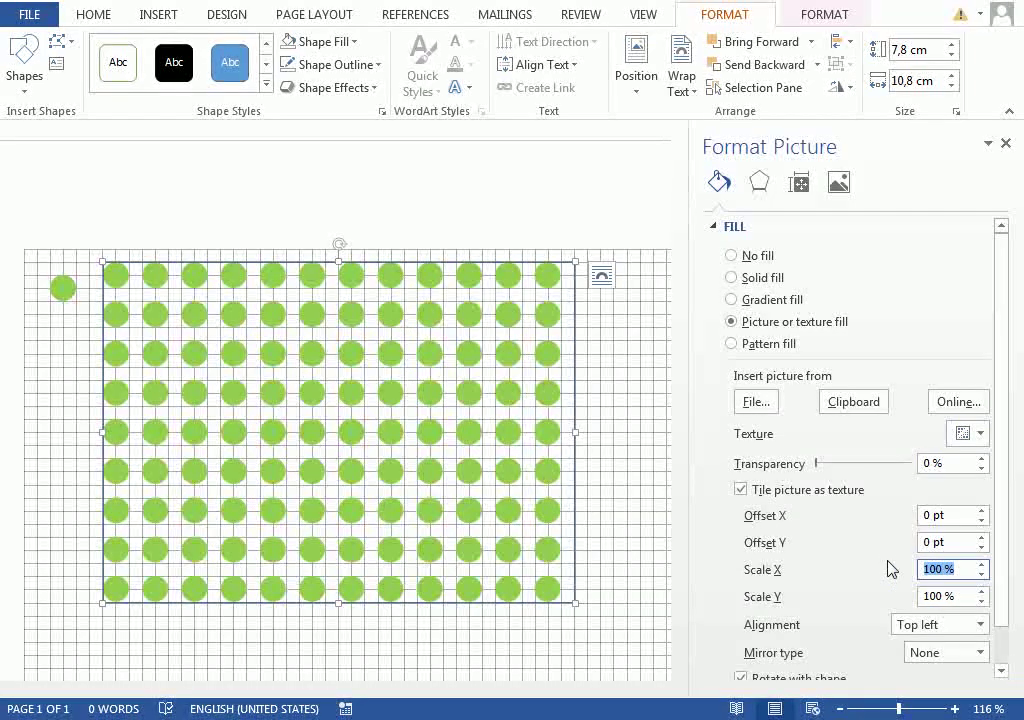
{"action": "type", "text": "50"}
{"action": "key", "text": "Tab"}
{"action": "type", "text": "50"}
{"action": "key", "text": "Tab"}
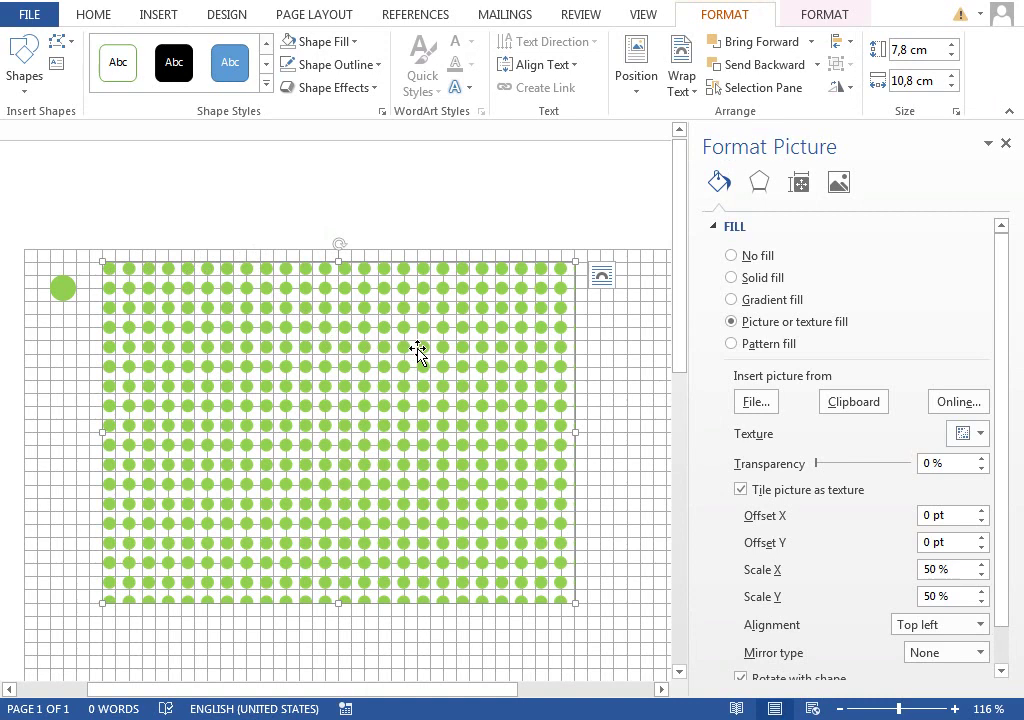
- Try the dotted rectangle rotated by about 45 degrees, and delete it from the page
{"action": "left_click_drag", "start_coordinate": [340, 244], "coordinate": [509, 299]}
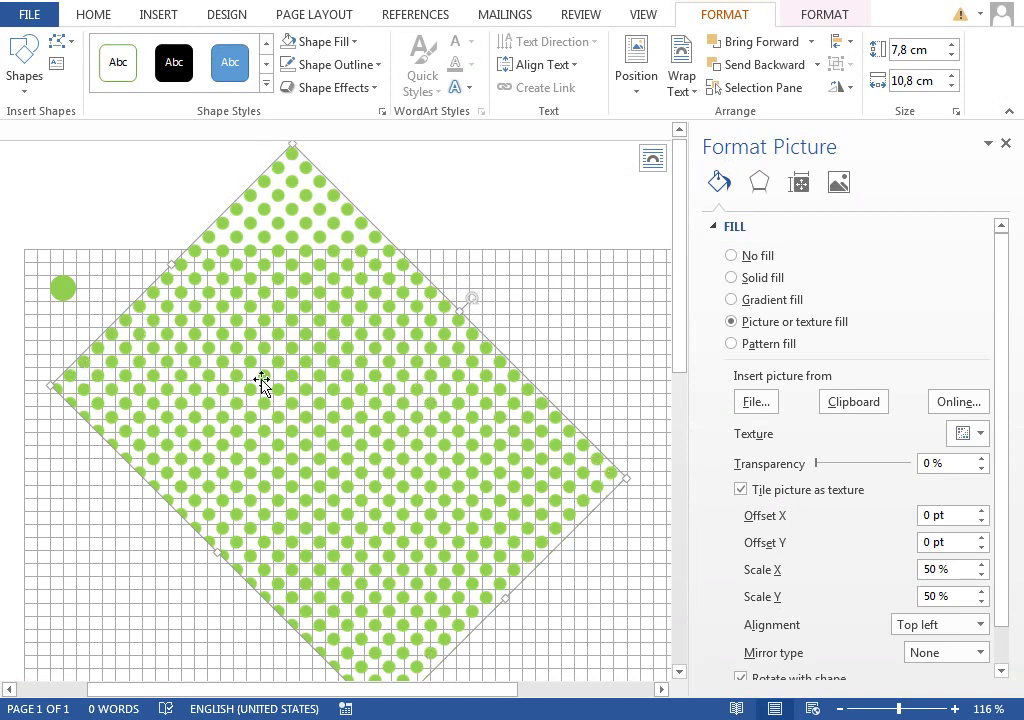
{"action": "left_click_drag", "start_coordinate": [444, 345], "coordinate": [352, 403]}
{"action": "key", "text": "Delete"}
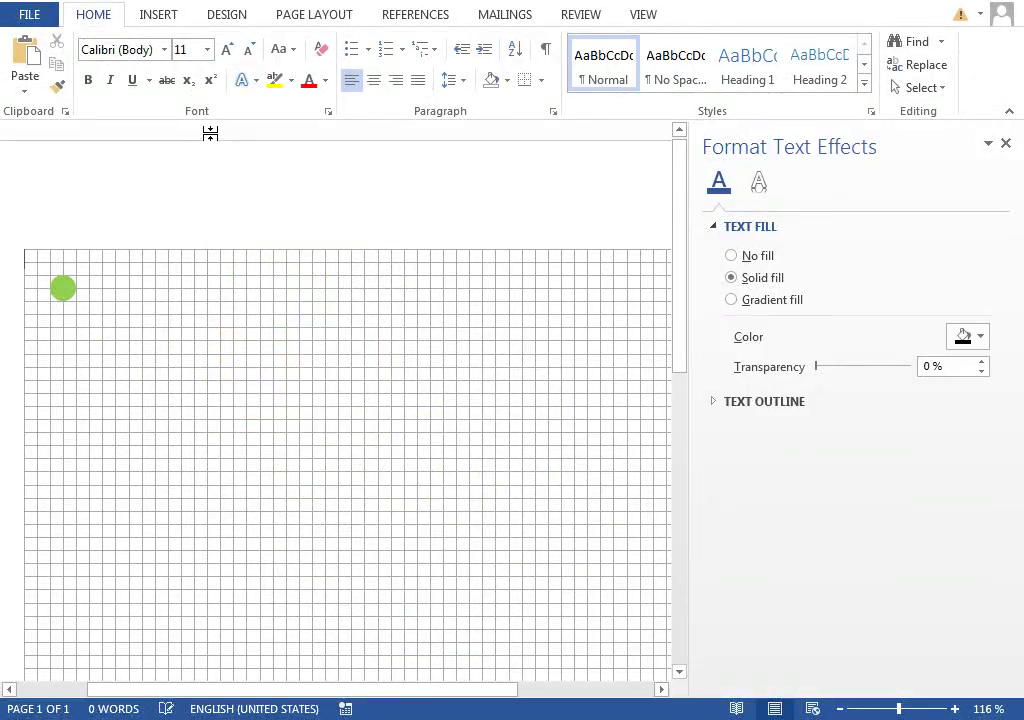
- Draw a diamond 7,8 cm high and 7,8 cm wide beside the green circle
{"action": "left_click", "coordinate": [158, 15]}
{"action": "left_click", "coordinate": [276, 68]}
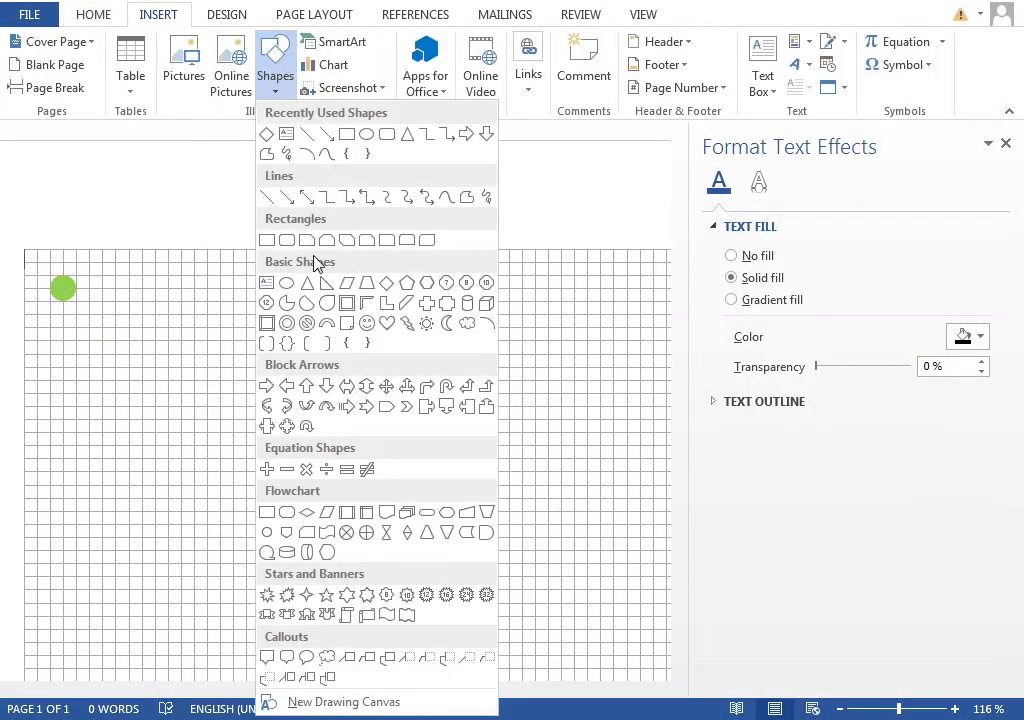
{"action": "left_click", "coordinate": [388, 287]}
{"action": "left_click_drag", "start_coordinate": [181, 288], "coordinate": [526, 549]}
{"action": "left_click_drag", "start_coordinate": [411, 469], "coordinate": [384, 447]}
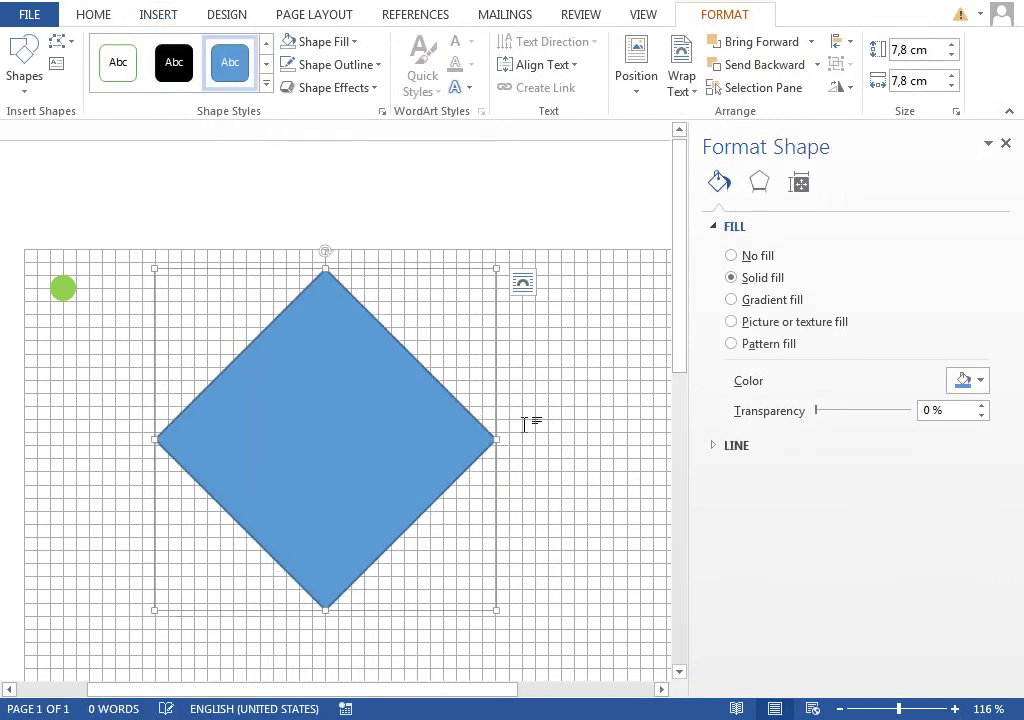
- Give the diamond the tiled picture fill without an outline and rotate it by about 45 degrees
{"action": "left_click", "coordinate": [758, 328]}
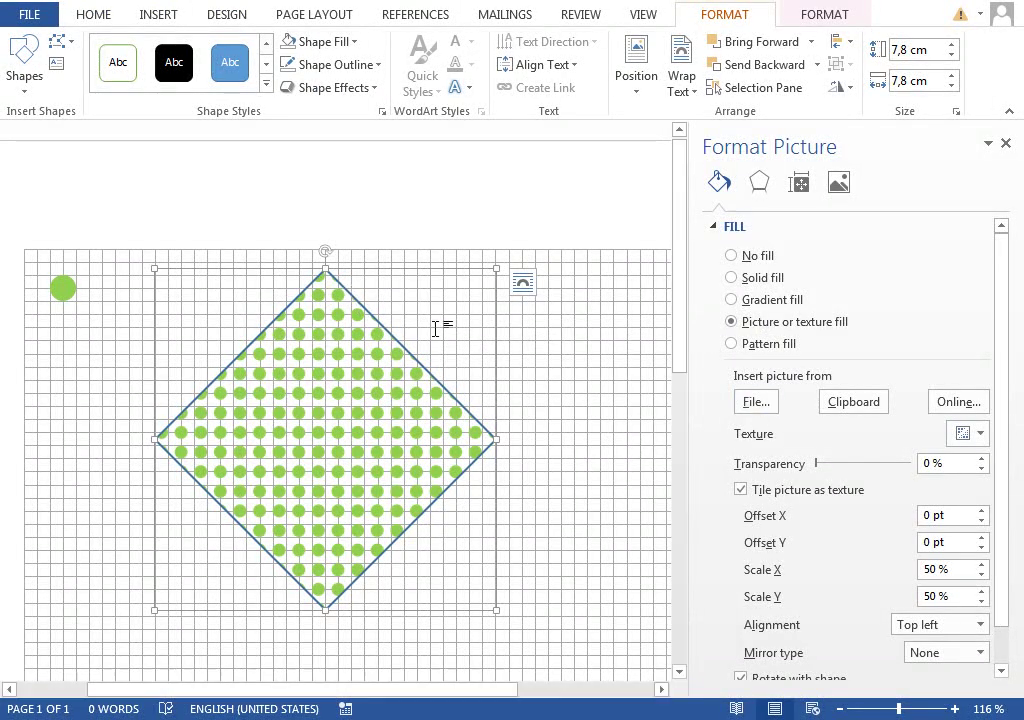
{"action": "left_click_drag", "start_coordinate": [330, 253], "coordinate": [479, 332]}
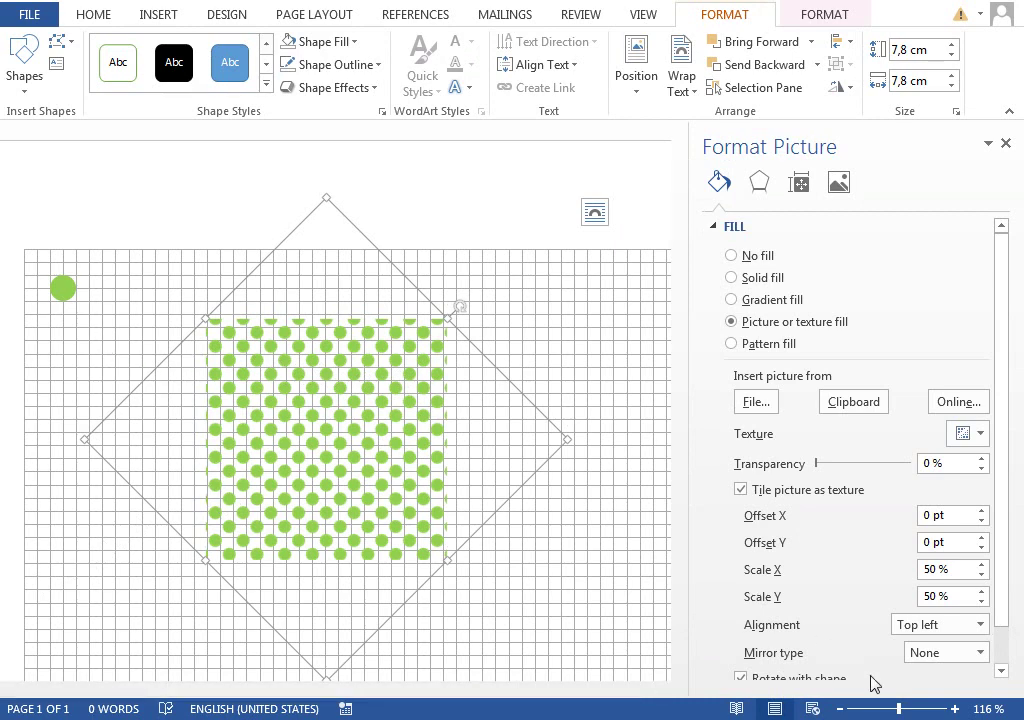
- Enlarge the invisible square around the green circle to 1,2 × 1,2 cm and select it together with the circle
{"action": "left_click", "coordinate": [925, 711]}
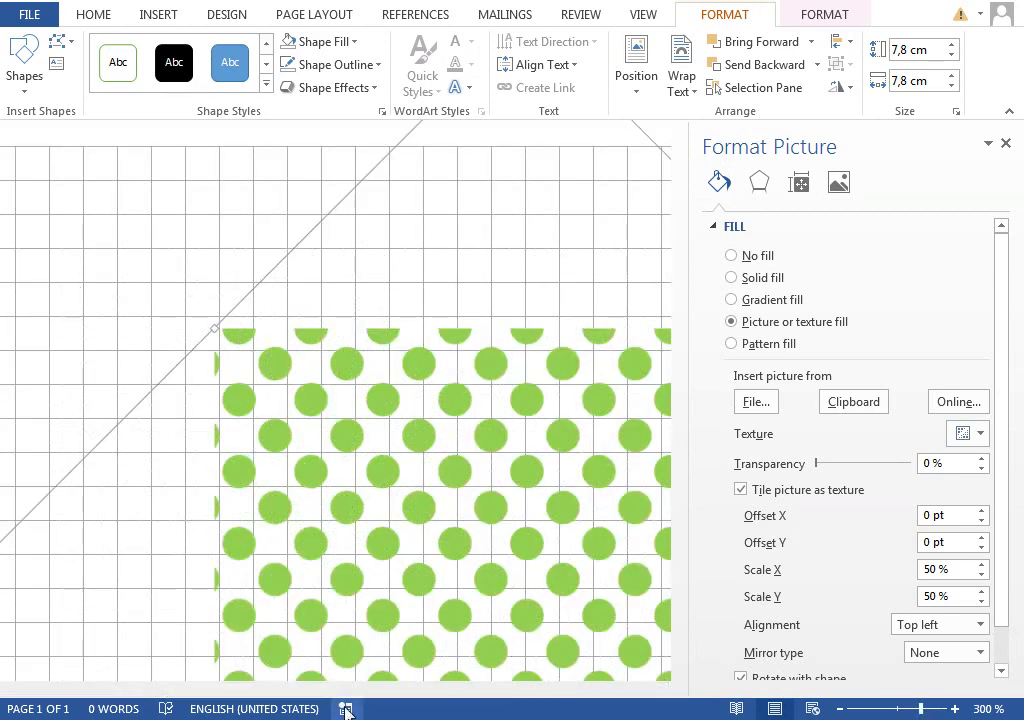
{"action": "left_click_drag", "start_coordinate": [328, 690], "coordinate": [258, 690]}
{"action": "left_click", "coordinate": [180, 260]}
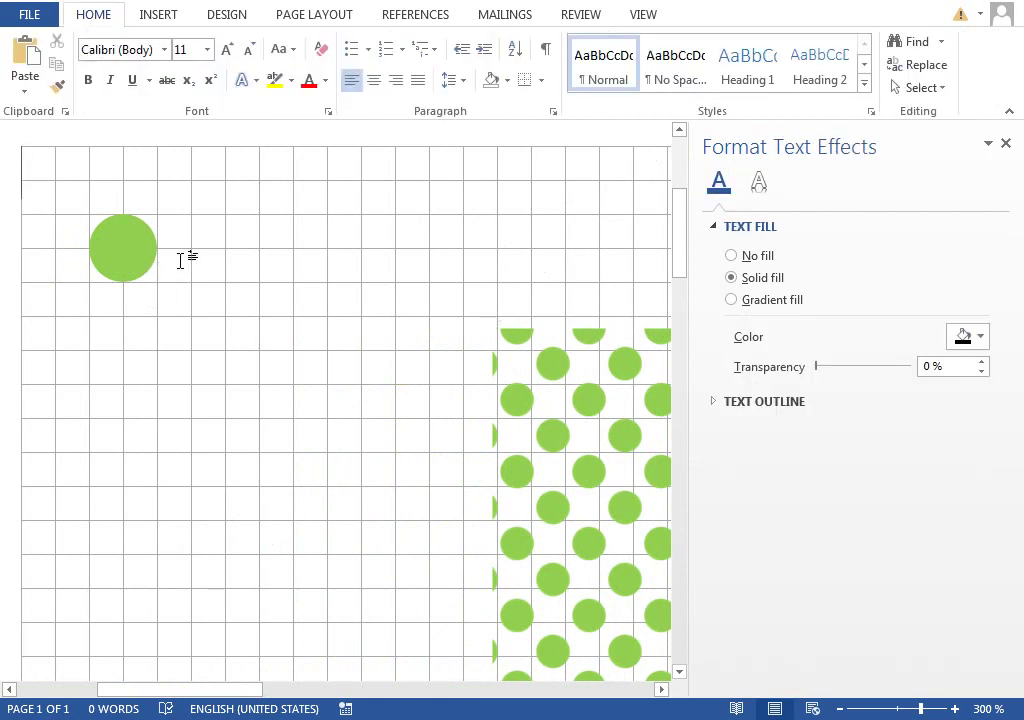
{"action": "left_click", "coordinate": [190, 247]}
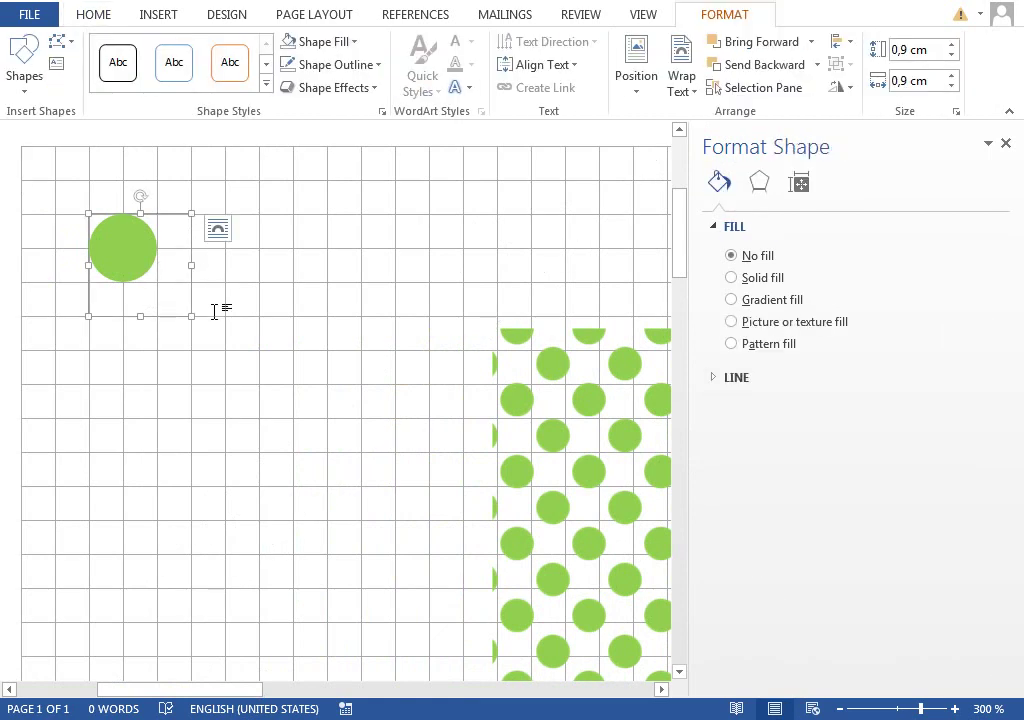
{"action": "left_click_drag", "start_coordinate": [191, 316], "coordinate": [226, 350]}
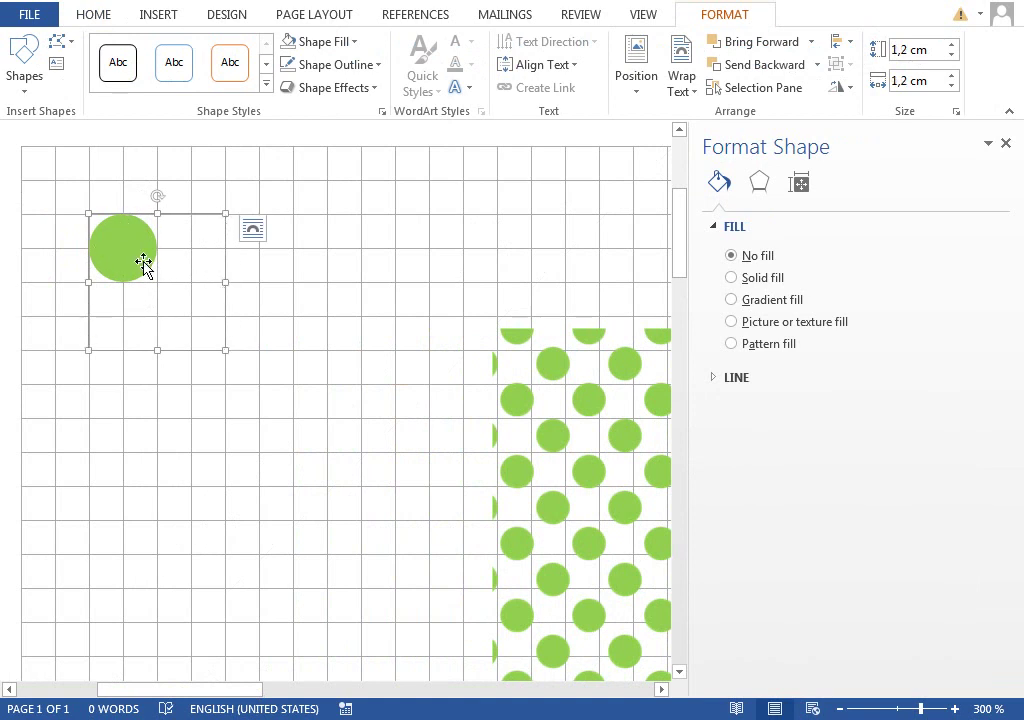
{"action": "left_click", "coordinate": [112, 245]}
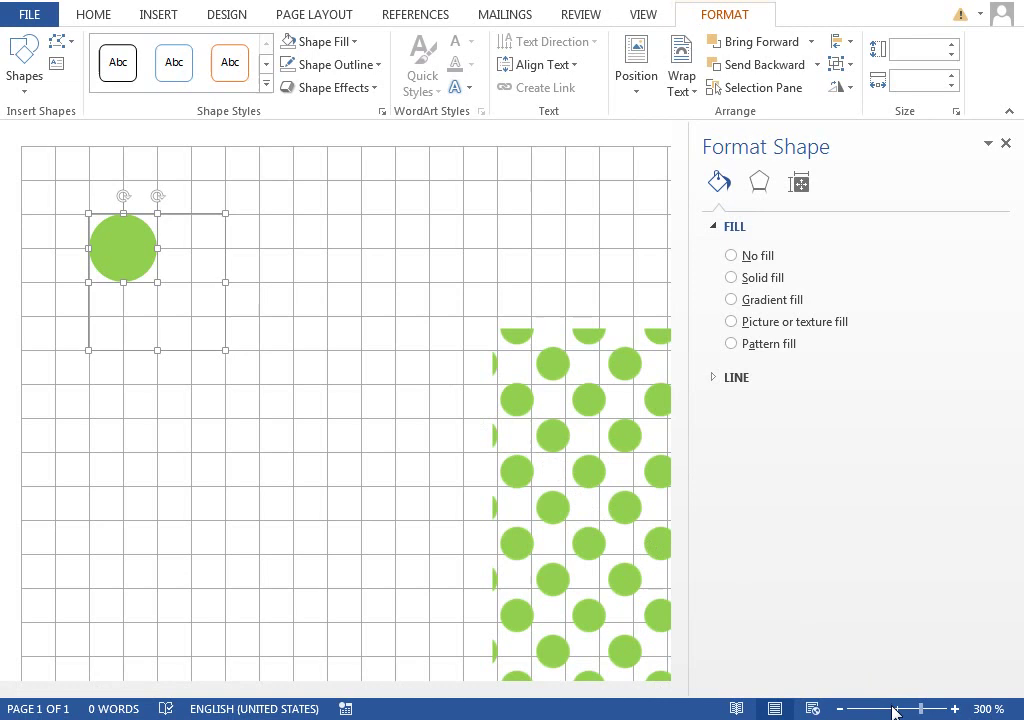
- Replace the diamond's picture fill with the one from the clipboard and tile it as texture
{"action": "scroll", "coordinate": [334, 366], "scroll_direction": "down", "scroll_amount": 20}
{"action": "left_click", "coordinate": [385, 415]}
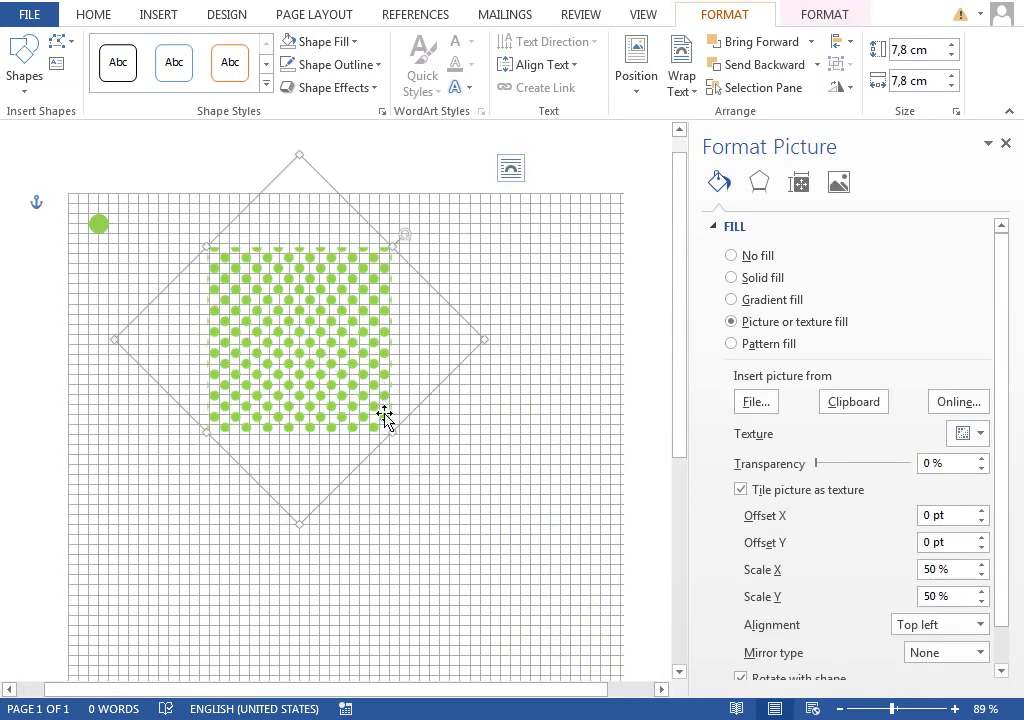
{"action": "left_click", "coordinate": [851, 403]}
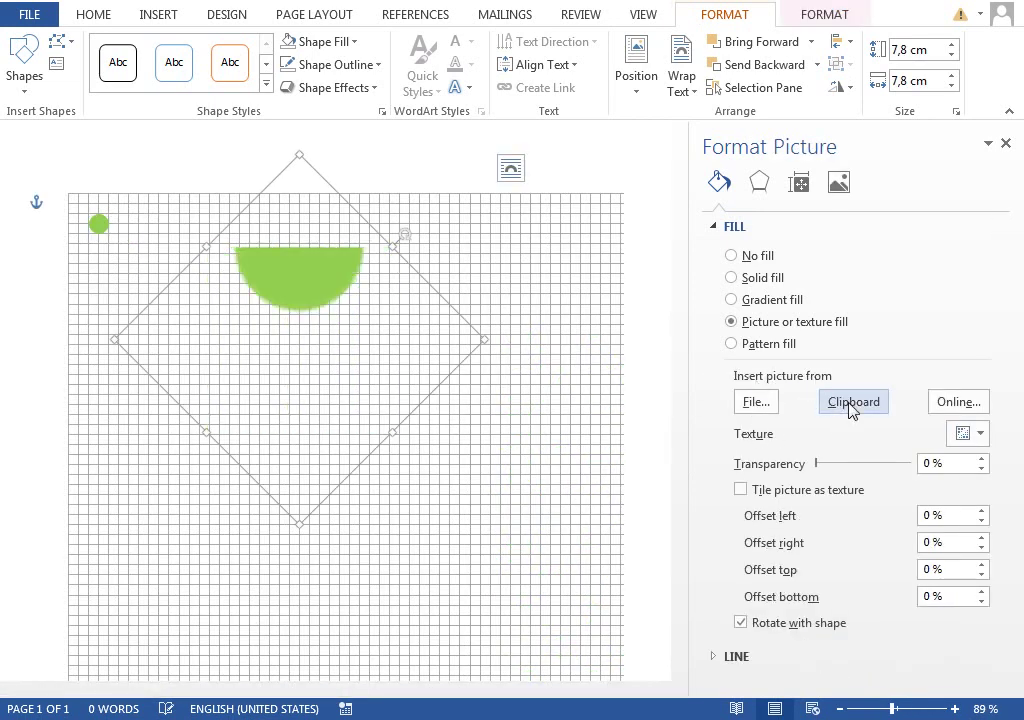
{"action": "left_click", "coordinate": [781, 491]}
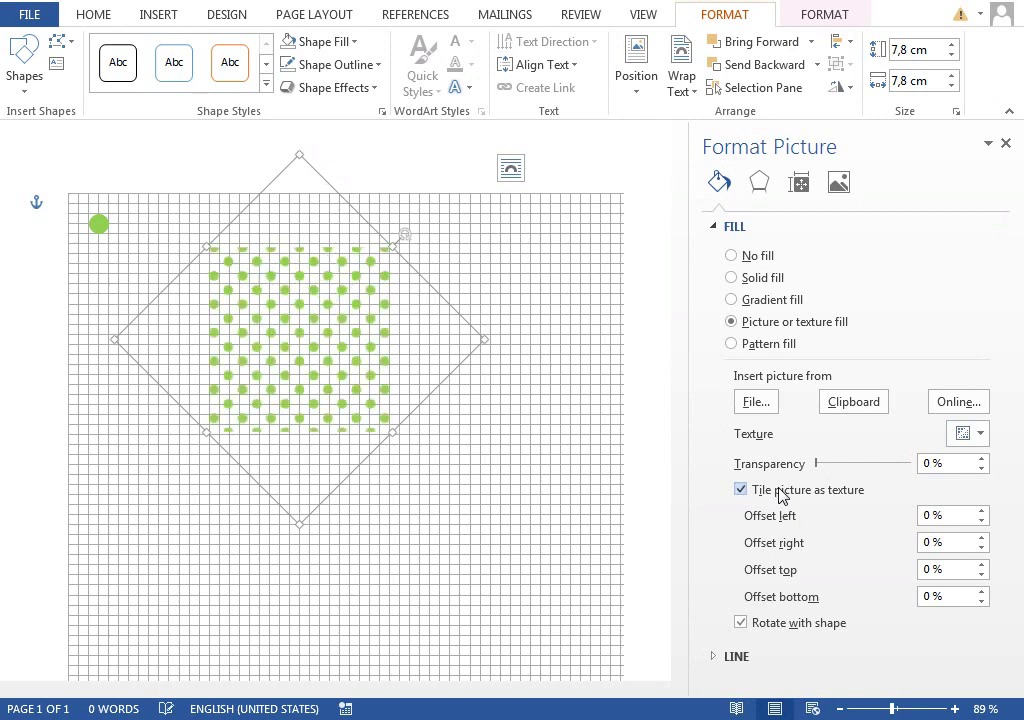
- Enlarge the dotted diamond to 17,3 × 17,3 cm and place it over the middle of the page
{"action": "left_click_drag", "start_coordinate": [366, 281], "coordinate": [228, 228]}
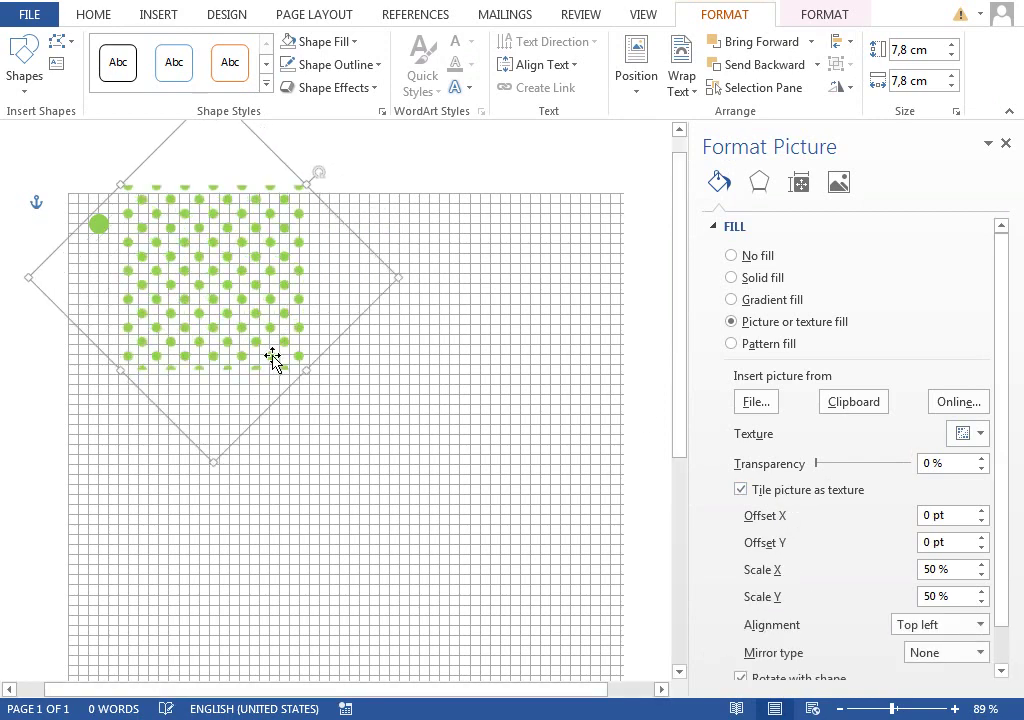
{"action": "left_click_drag", "start_coordinate": [215, 462], "coordinate": [530, 599]}
{"action": "left_click_drag", "start_coordinate": [400, 425], "coordinate": [451, 340]}
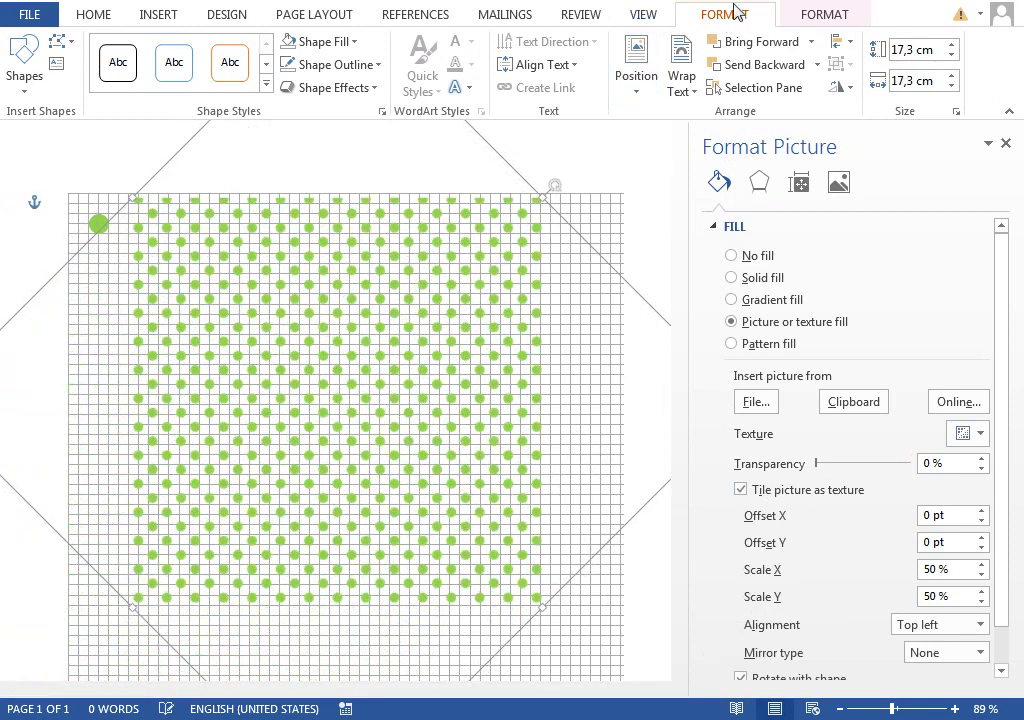
- Hide the drawing gridlines and set the page color to a dark blue-gray theme color
{"action": "scroll", "coordinate": [536, 20], "scroll_direction": "up", "scroll_amount": 2}
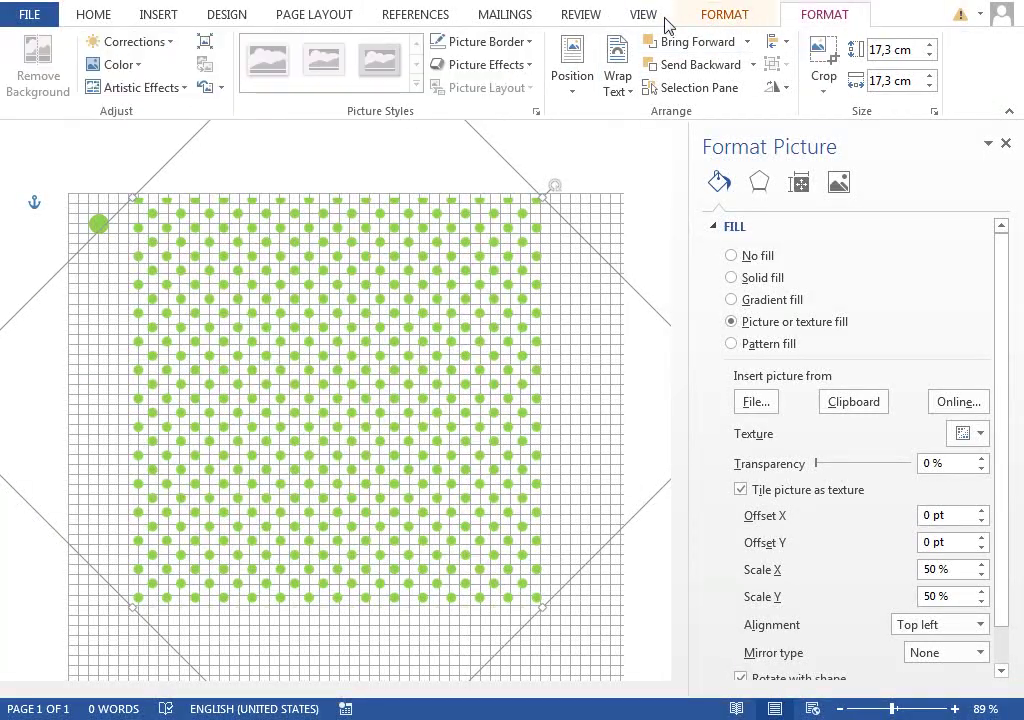
{"action": "left_click", "coordinate": [235, 62]}
{"action": "left_click", "coordinate": [226, 14]}
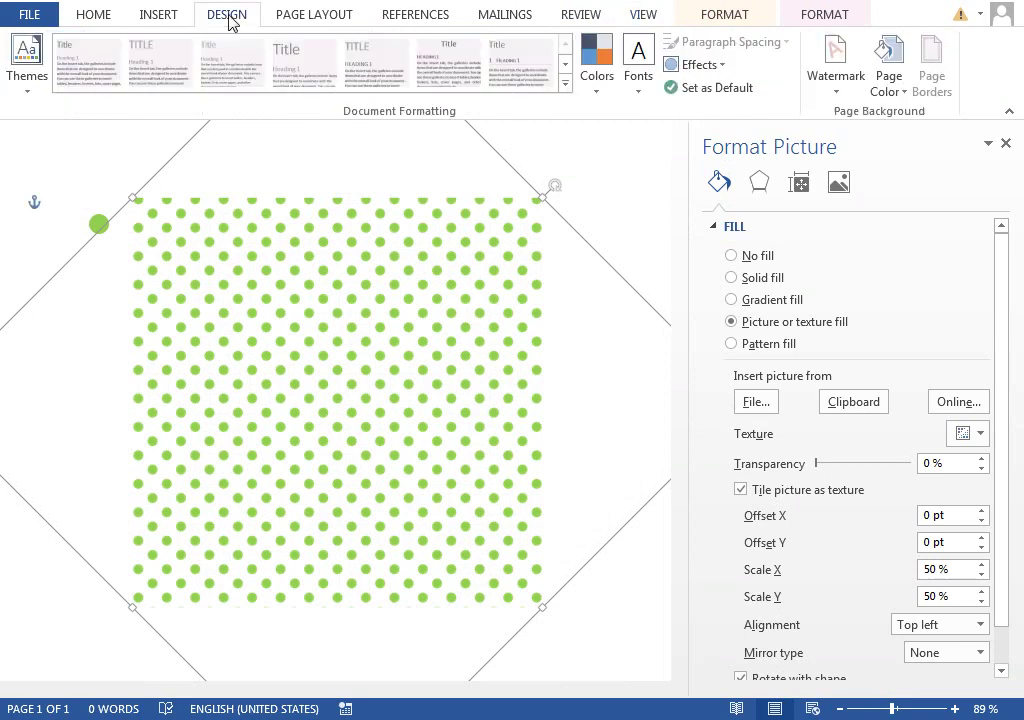
{"action": "left_click", "coordinate": [886, 52]}
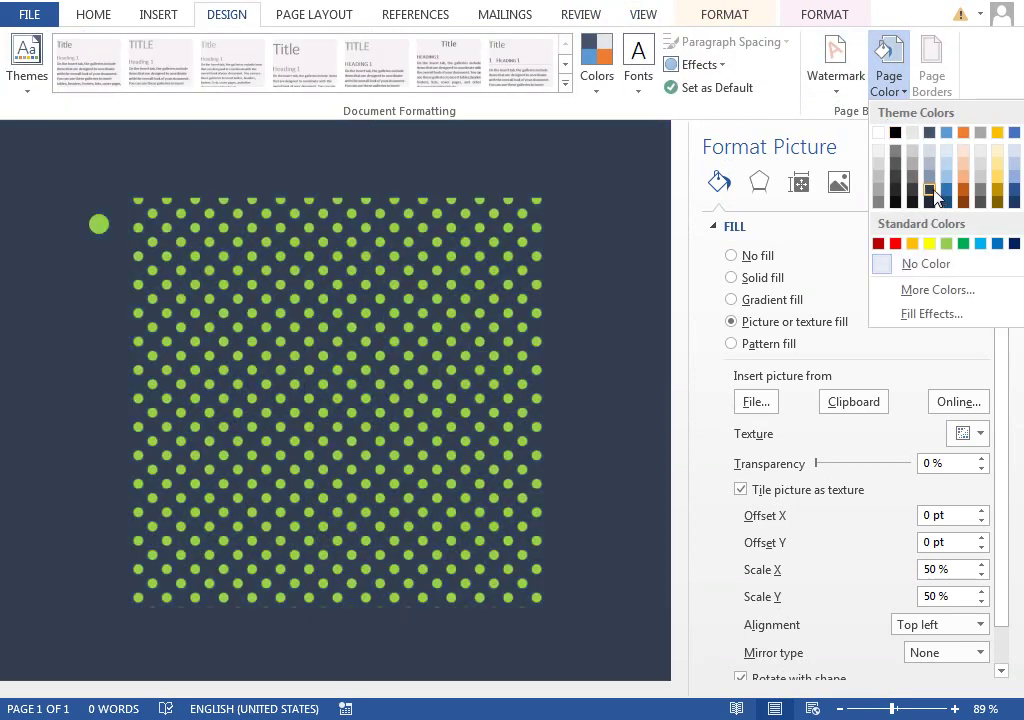
{"action": "left_click", "coordinate": [934, 197]}
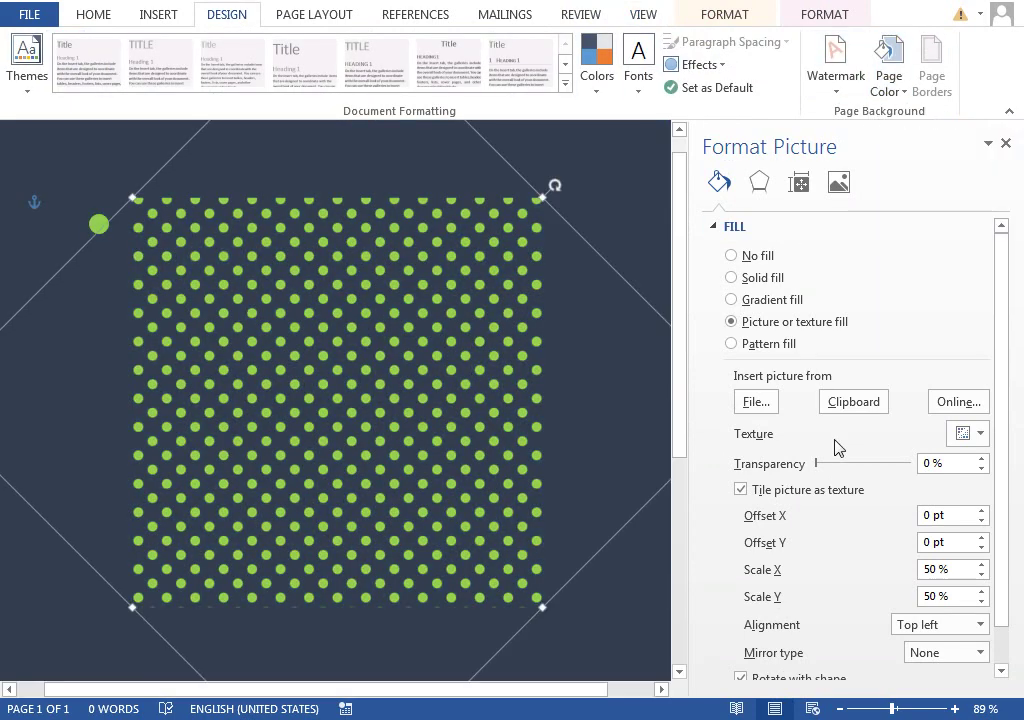
- Duplicate the dotted shape and offset the copy so its dots fall between the original dots
{"action": "left_click", "coordinate": [903, 710]}
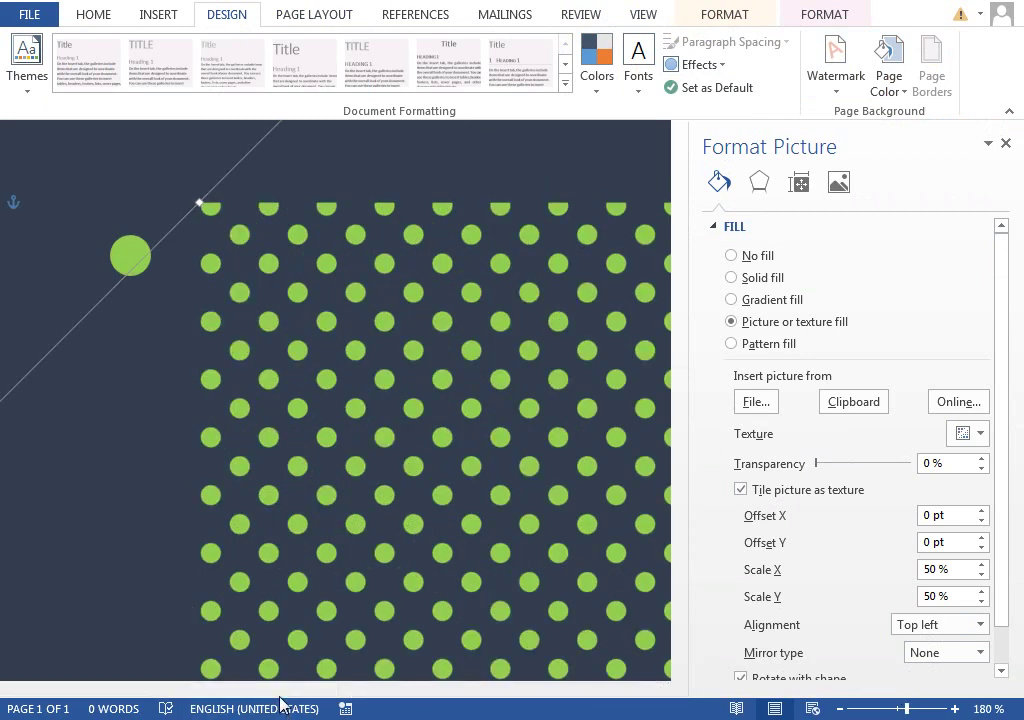
{"action": "left_click_drag", "start_coordinate": [327, 700], "coordinate": [331, 700]}
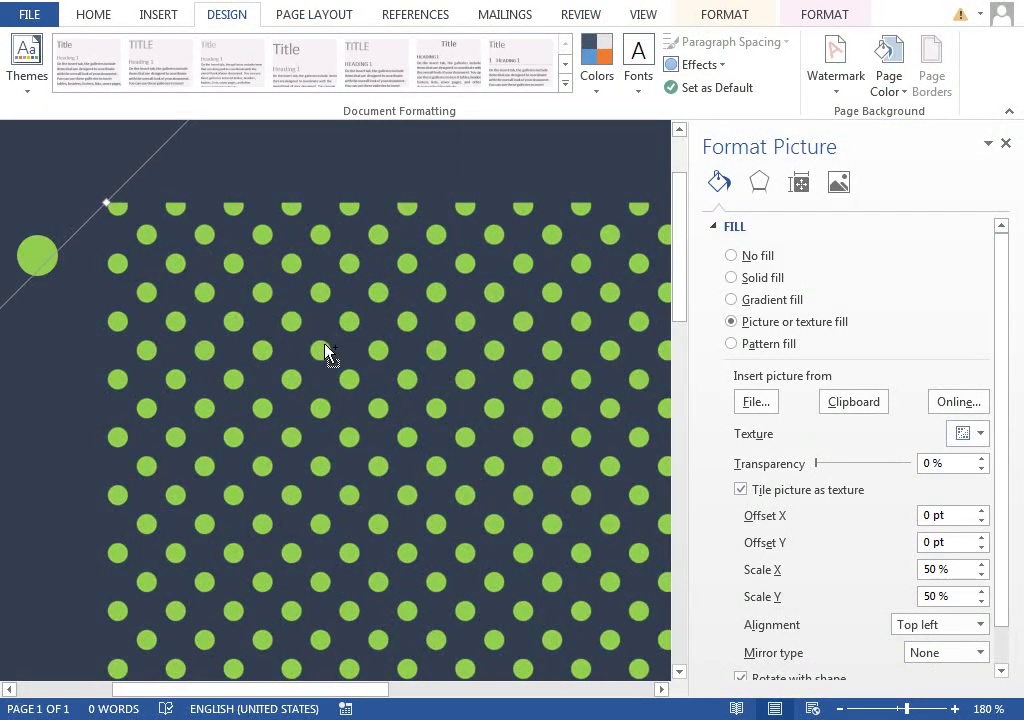
{"action": "key", "text": "ctrl+v"}
{"action": "left_click_drag", "start_coordinate": [382, 690], "coordinate": [126, 692]}
{"action": "left_click_drag", "start_coordinate": [193, 337], "coordinate": [167, 283]}
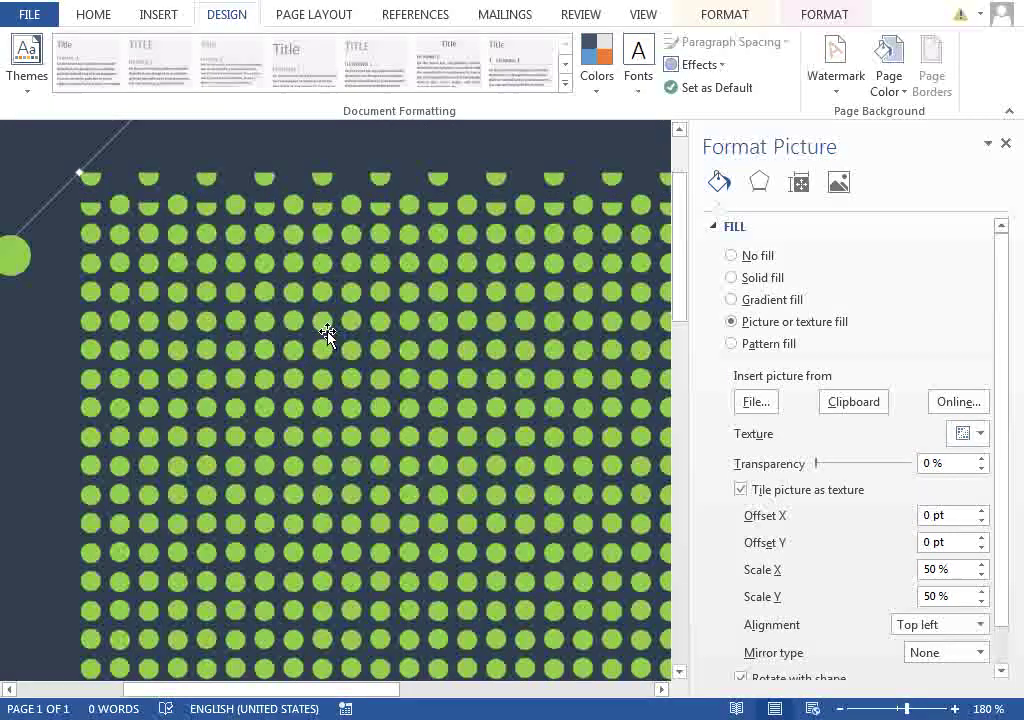
- Recolor the picture fill of the duplicated dotted shape to blue
{"action": "left_click", "coordinate": [839, 185]}
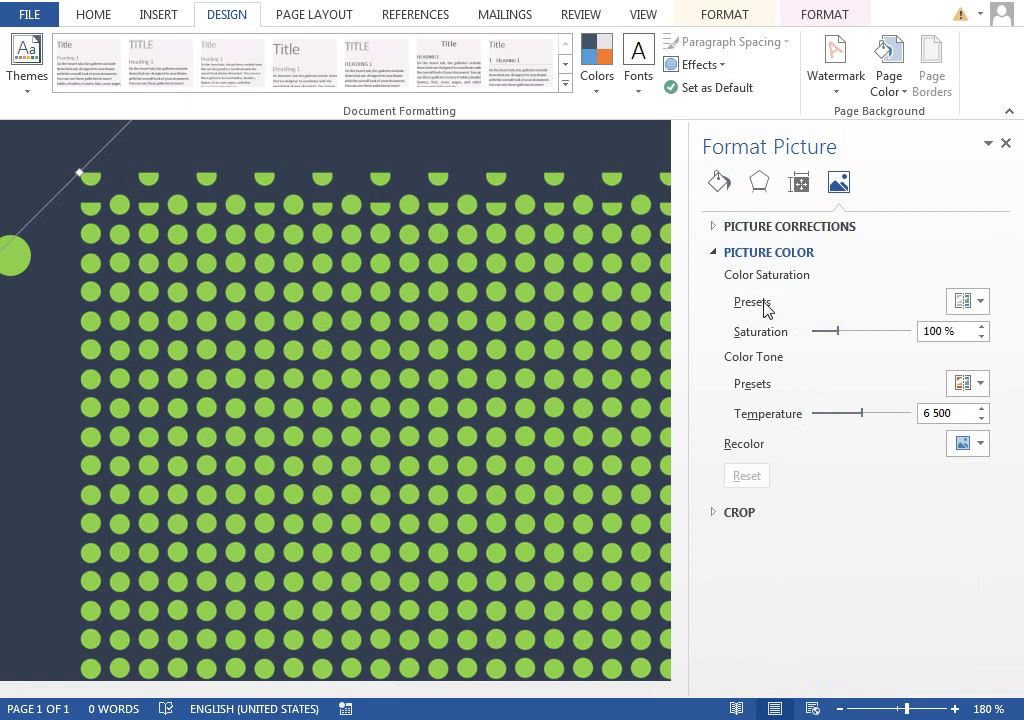
{"action": "left_click", "coordinate": [967, 445]}
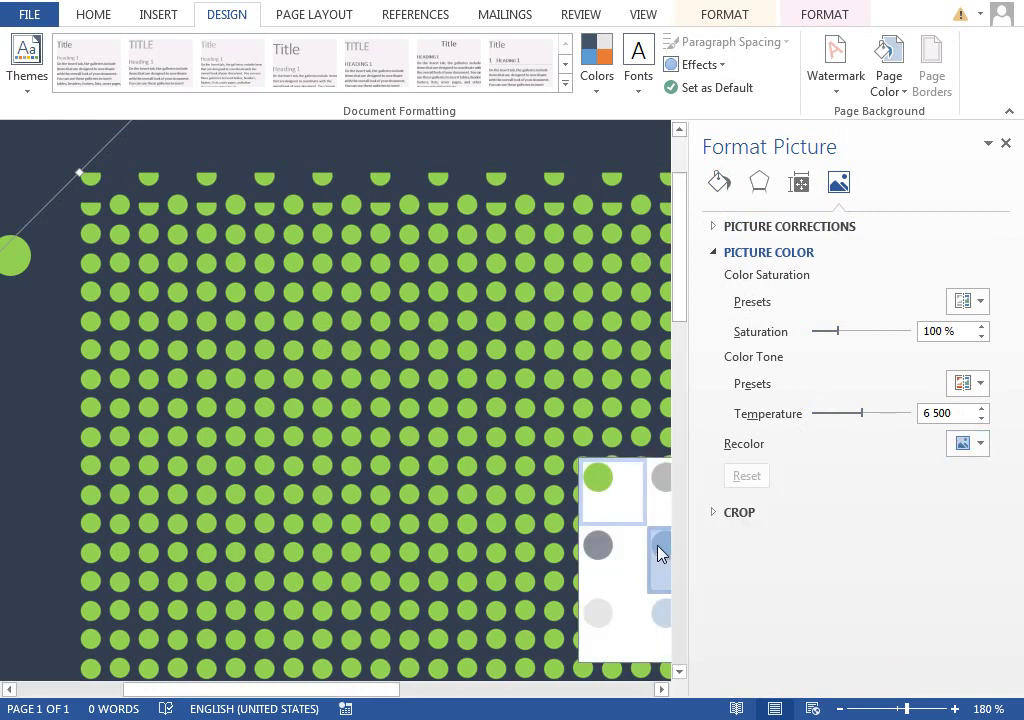
{"action": "left_click", "coordinate": [659, 553]}
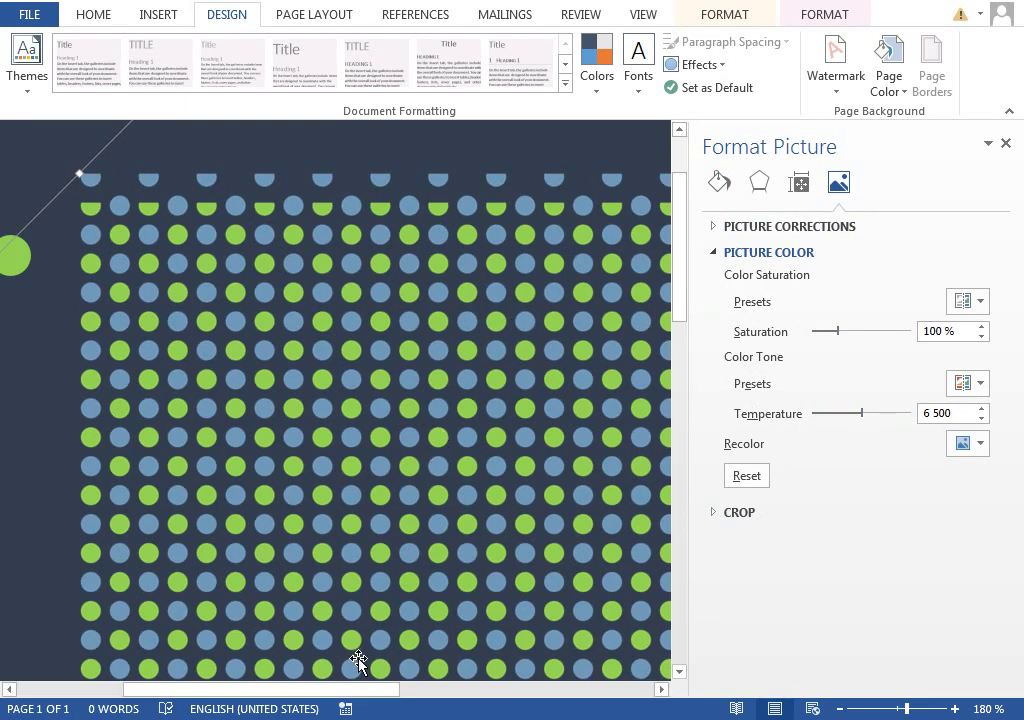
- Set the transparency of the blue dotted shape's picture fill to 49 %
{"action": "left_click_drag", "start_coordinate": [331, 689], "coordinate": [386, 689]}
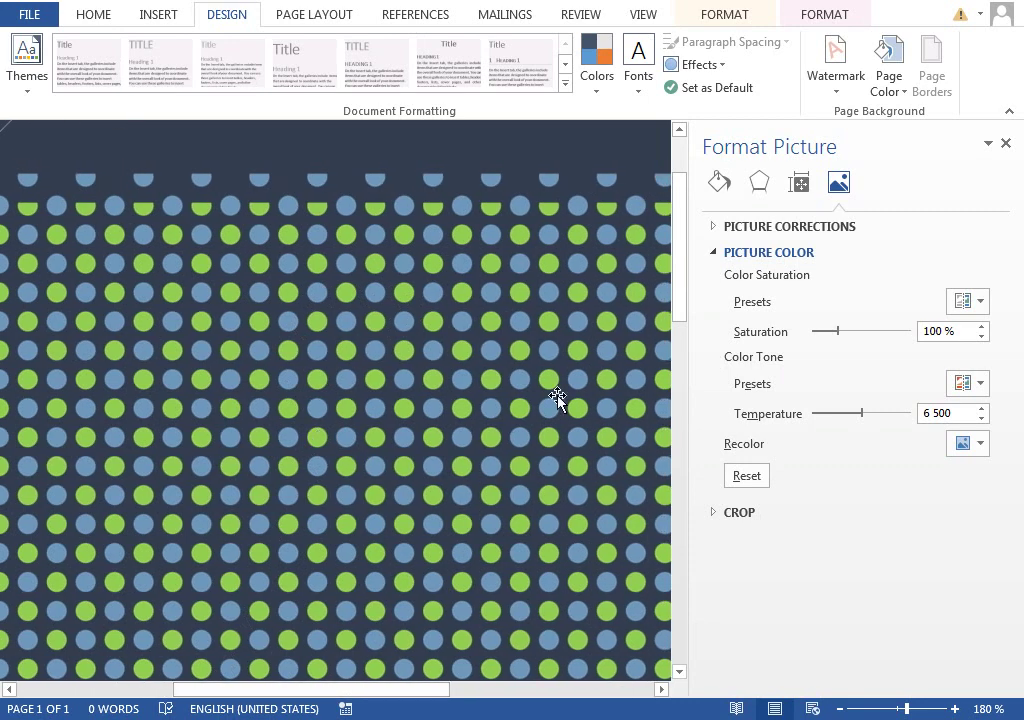
{"action": "left_click", "coordinate": [719, 183]}
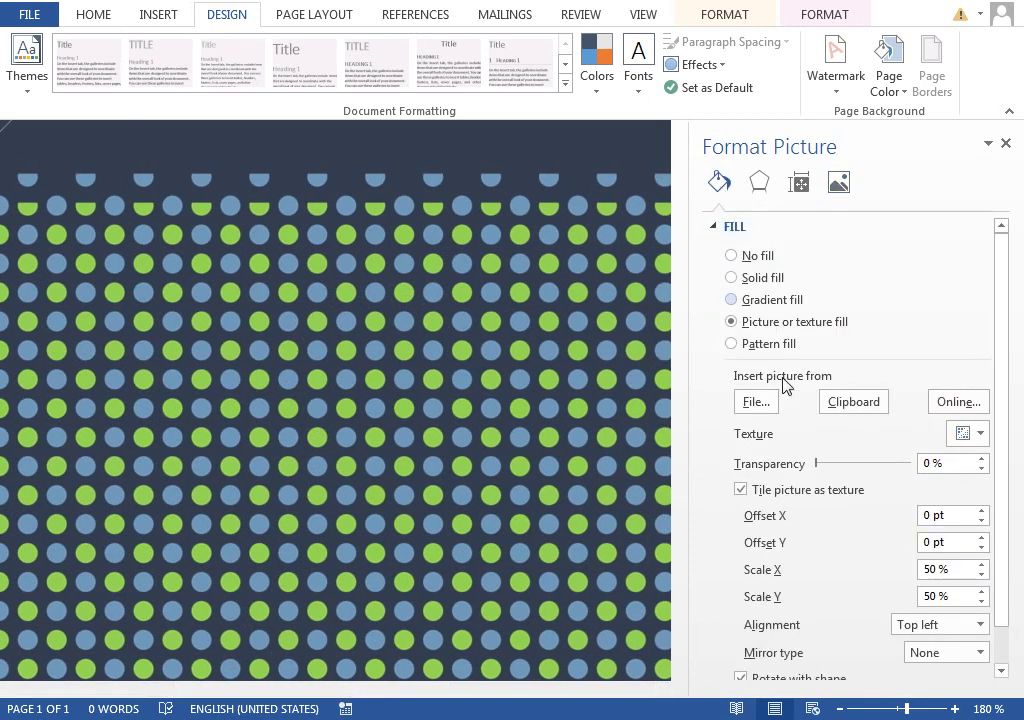
{"action": "left_click_drag", "start_coordinate": [817, 464], "coordinate": [862, 464]}
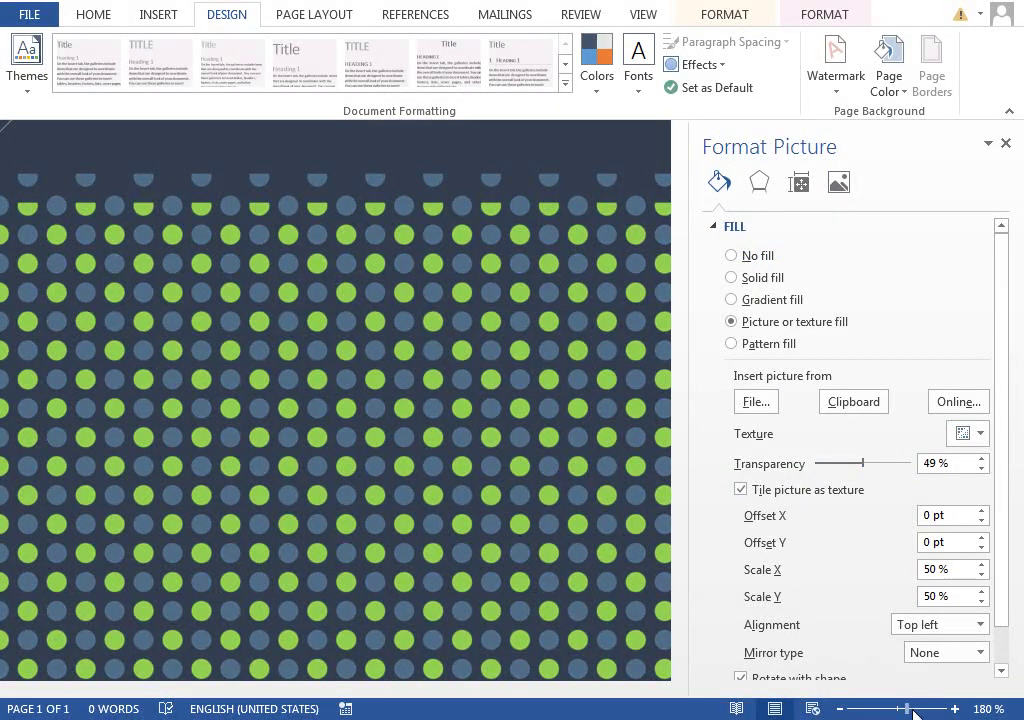
{"action": "scroll", "coordinate": [513, 352], "scroll_direction": "down", "scroll_amount": 1}
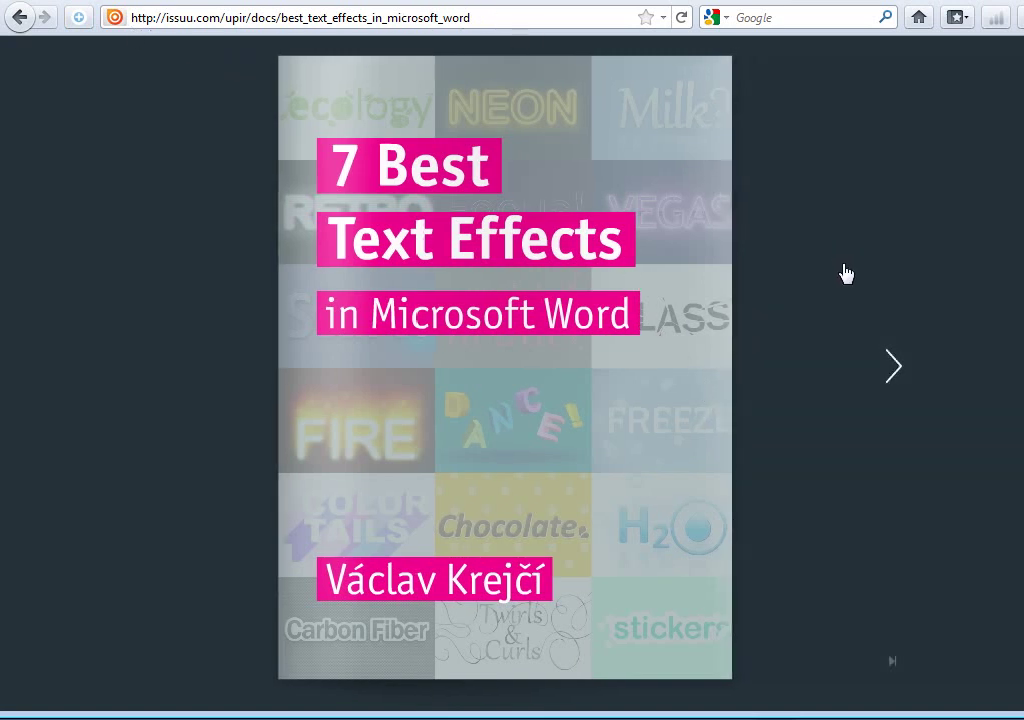
- Page through the online book "7 Best Text Effects in Microsoft Word" to its table of contents and introduction
{"action": "left_click", "coordinate": [897, 371]}
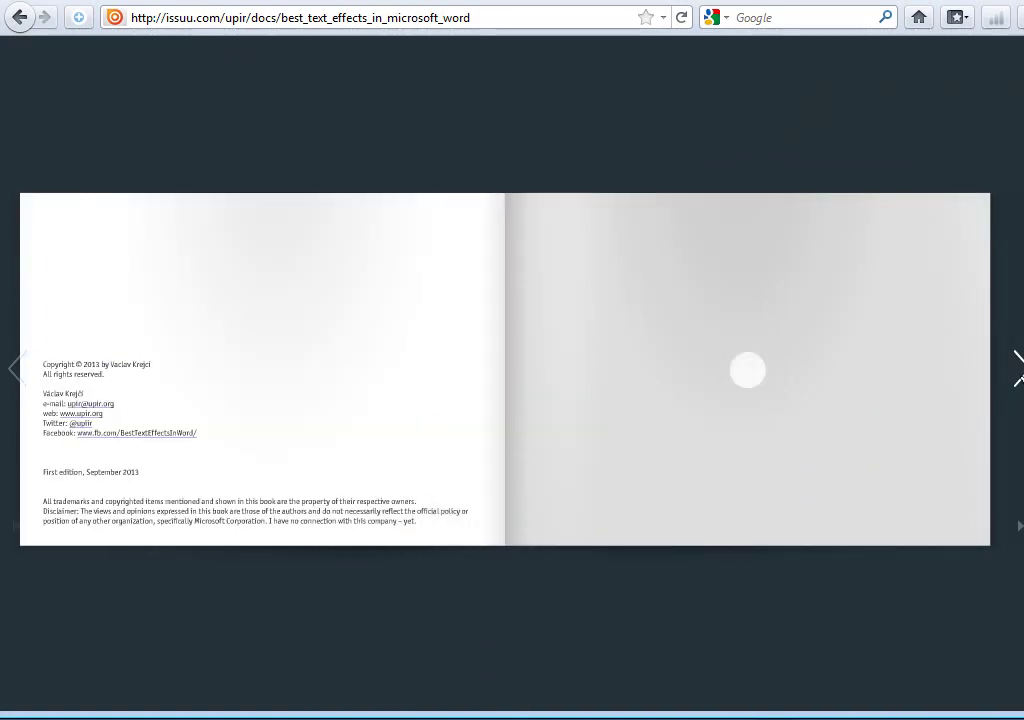
{"action": "left_click", "coordinate": [963, 386]}
{"action": "key", "text": "Right"}
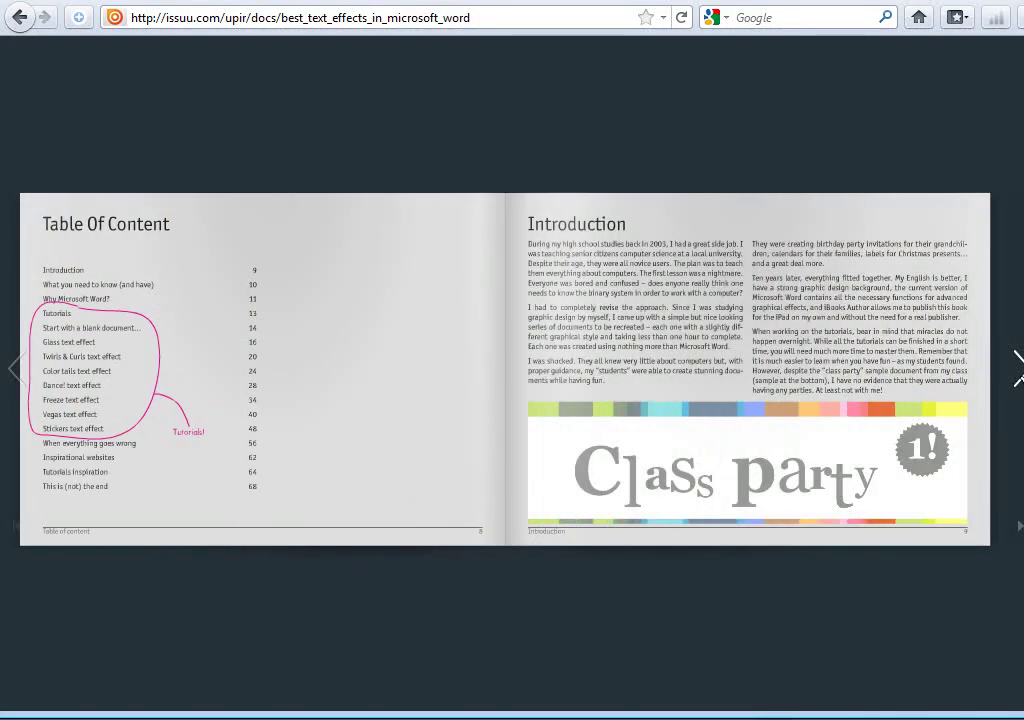